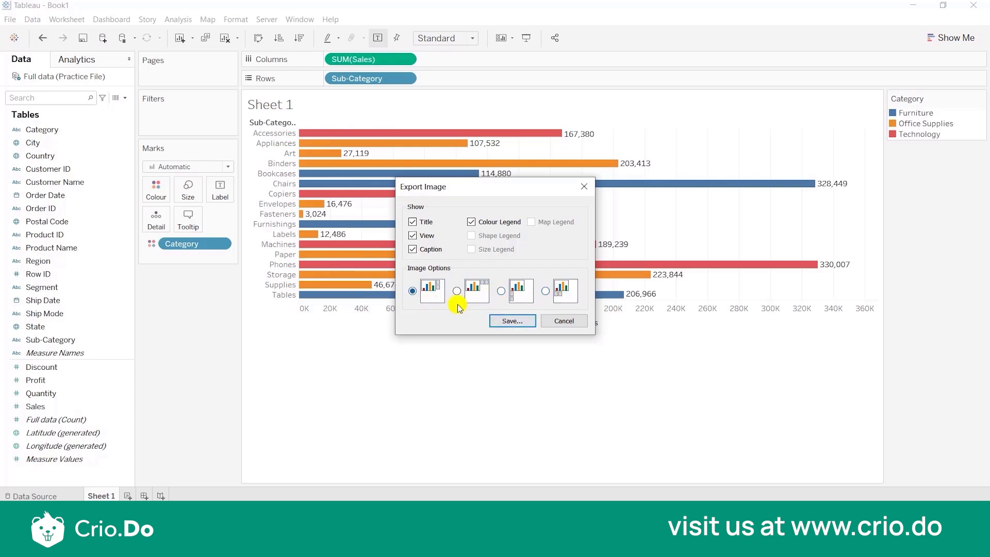
# Step: Save the chart image, with title, view, caption and colour legend, as Sheet 1 in PNG format in the Desktop Tableau folder
pyautogui.click(498, 322)
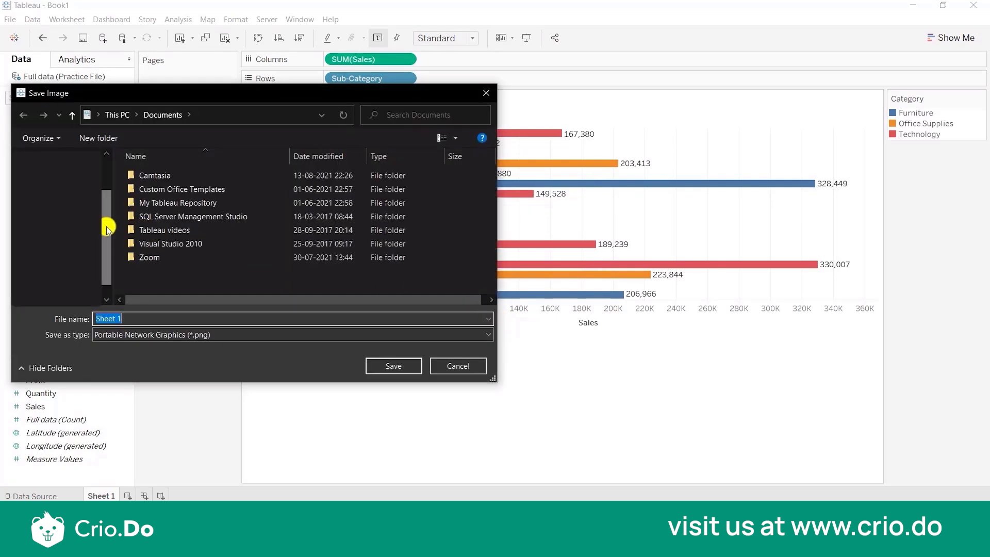
pyautogui.click(57, 247)
pyautogui.click(405, 361)
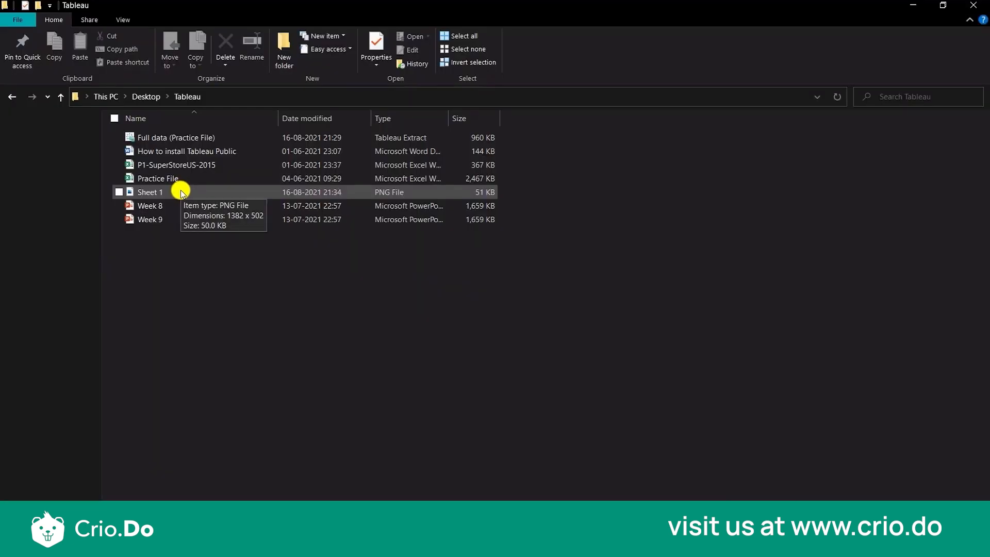
# Step: Open the exported Sheet 1 PNG file from the Tableau folder in Photos
pyautogui.click(177, 190)
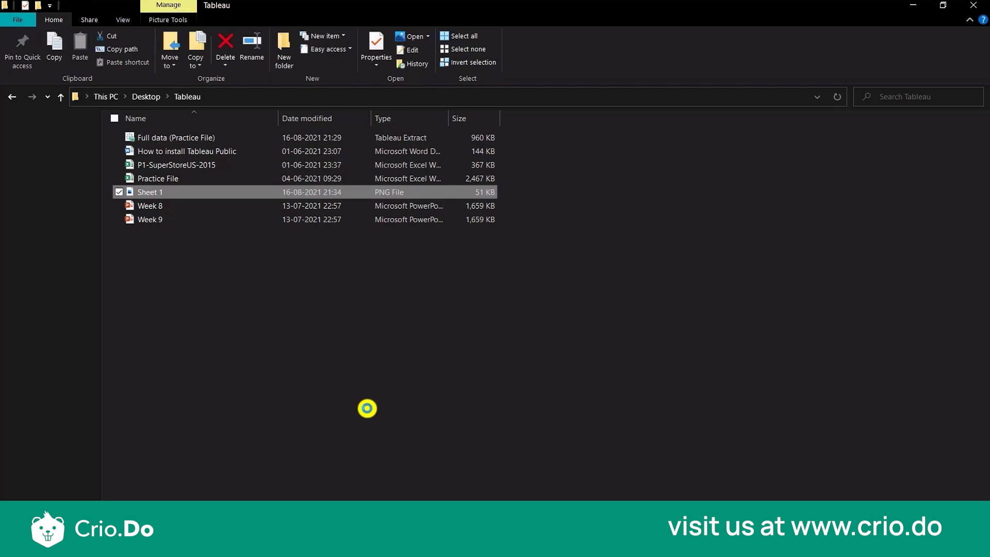
pyautogui.press('Return')
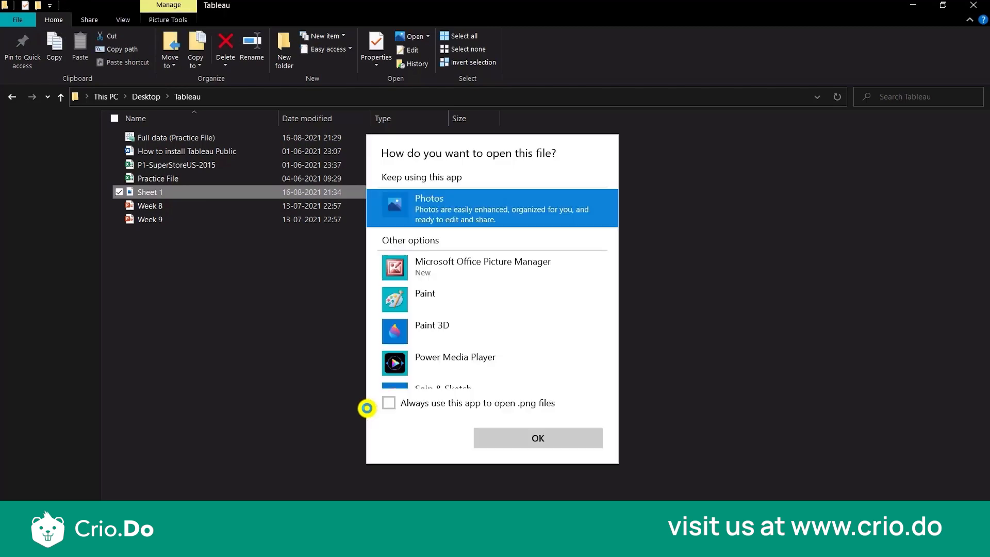
pyautogui.click(546, 436)
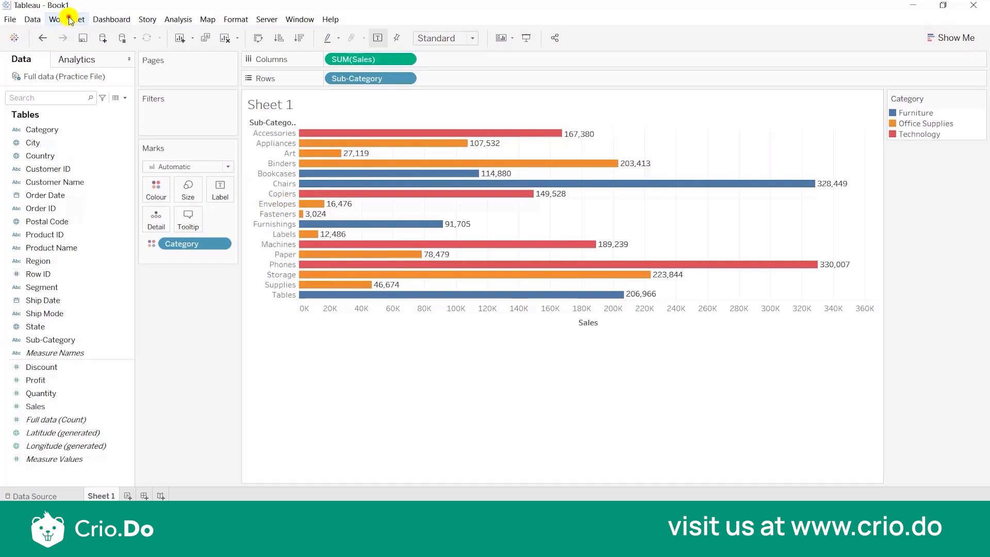
# Step: Copy the Sheet 1 chart in Tableau as an image, including its title, caption and colour legend
pyautogui.click(69, 19)
pyautogui.moveTo(81, 54)
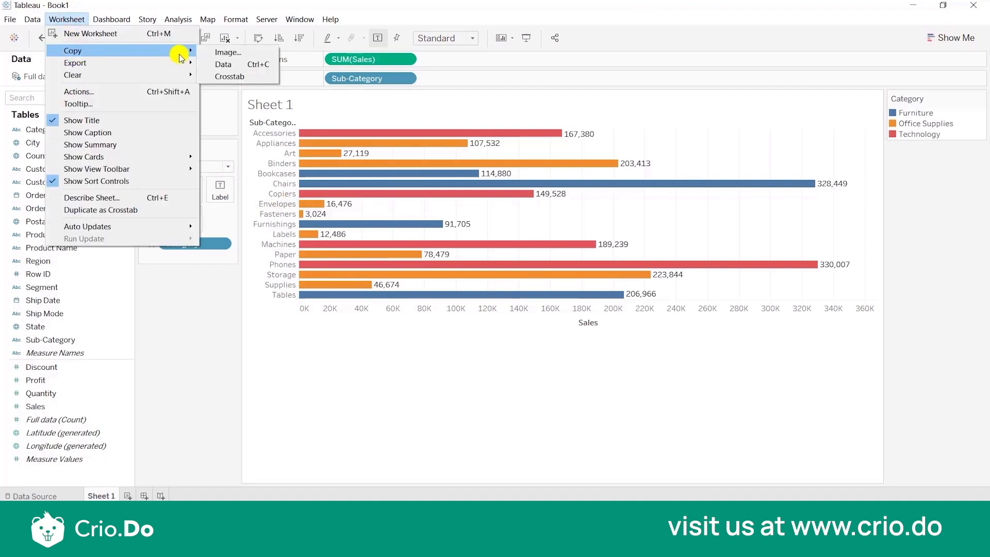
pyautogui.click(227, 52)
pyautogui.click(521, 322)
# Step: Open Paint and paste the copied chart image onto the blank canvas
pyautogui.press('super+s')
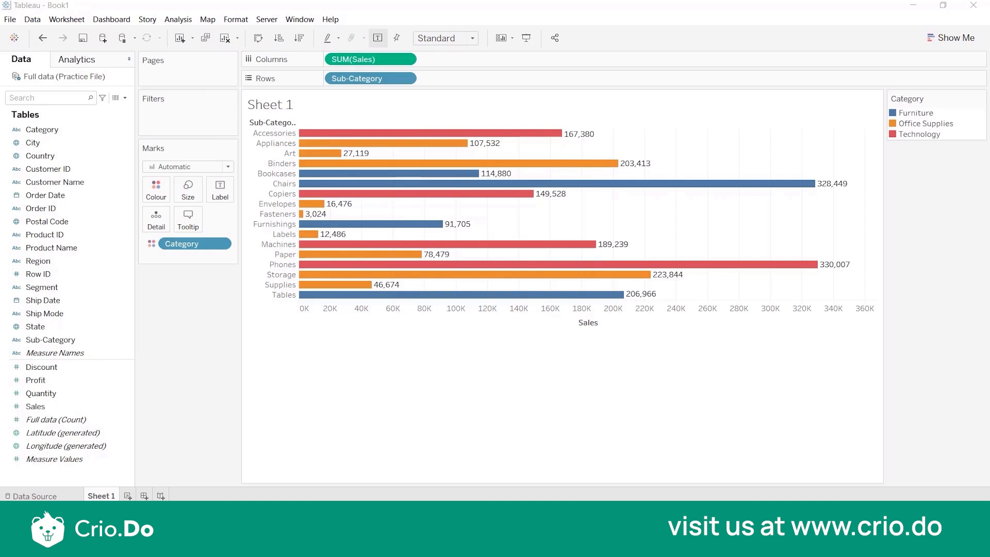
pyautogui.write('pain')
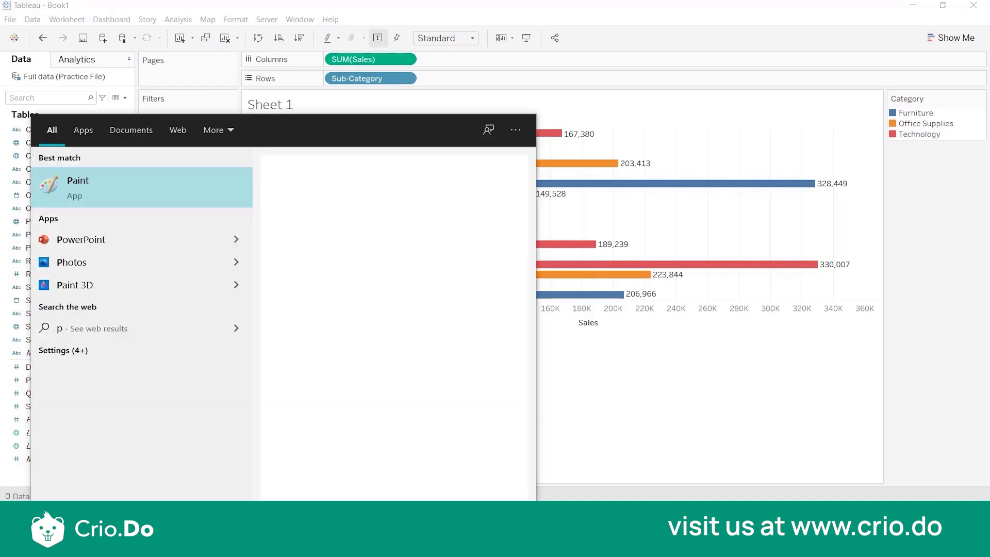
pyautogui.click(174, 181)
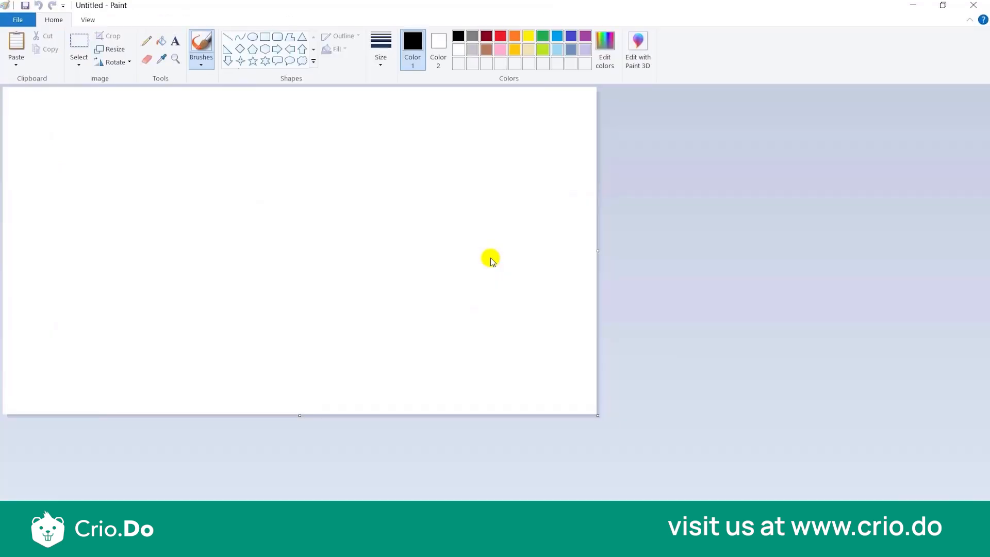
pyautogui.hotkey('ctrl', 'v')
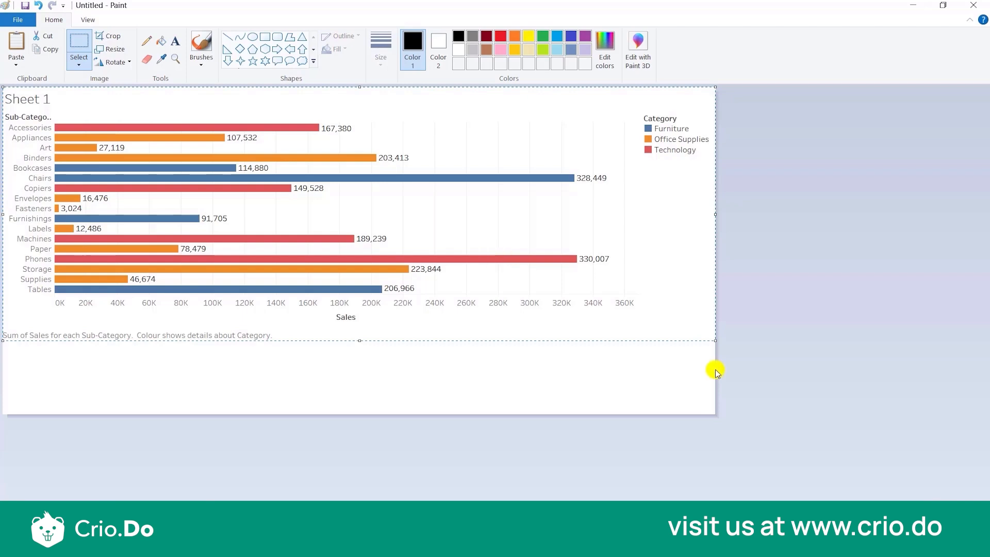
# Step: View the exported Sheet 1 image in Photos and return to the Tableau workbook
pyautogui.click(572, 543)
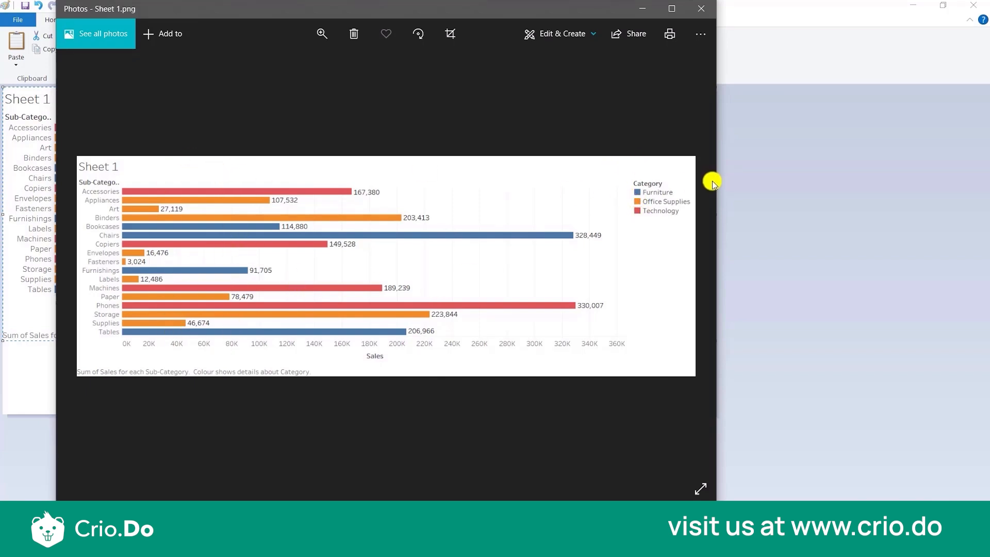
pyautogui.moveTo(588, 545)
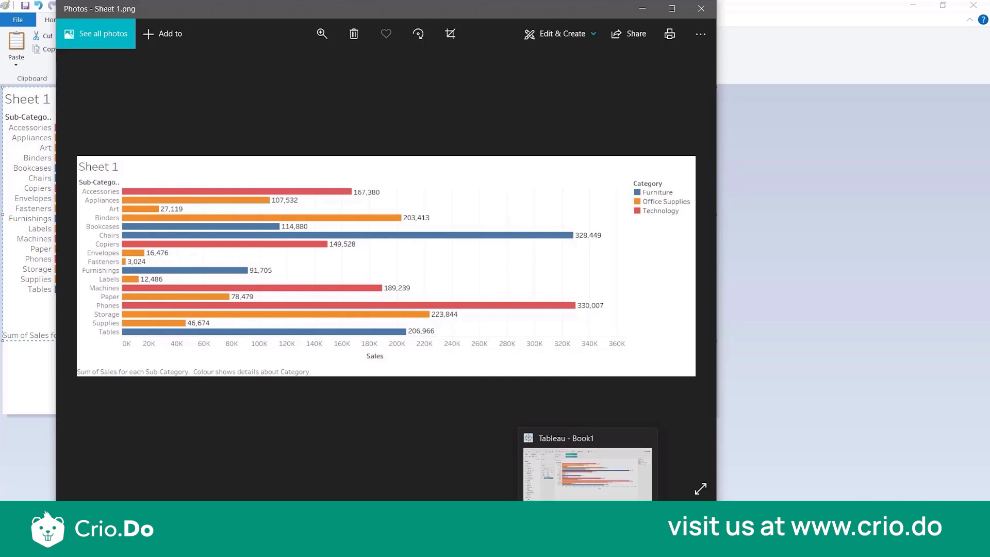
pyautogui.click(587, 546)
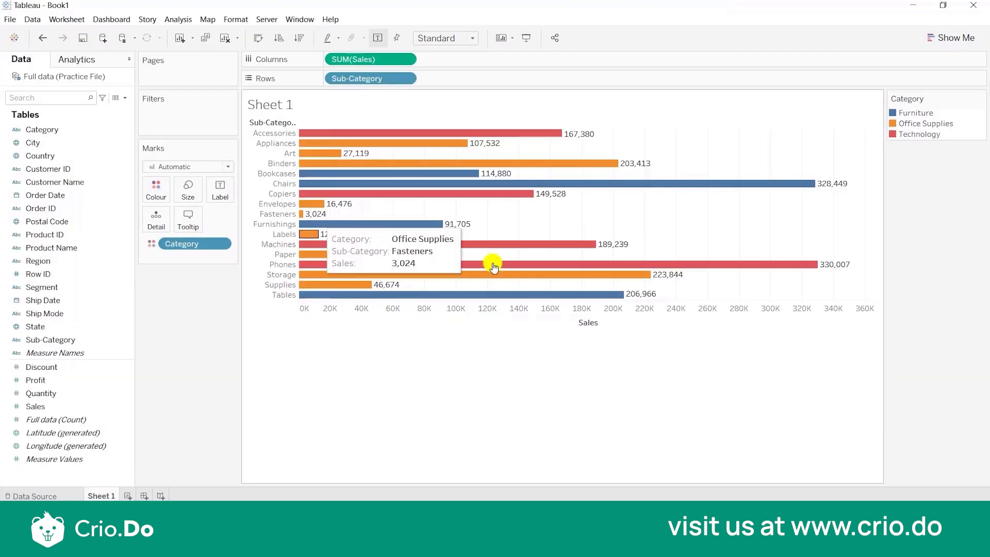
# Step: Export the entire view's data to a Microsoft Access database named data test in the Desktop Tableau folder, with table name DATA
pyautogui.click(64, 19)
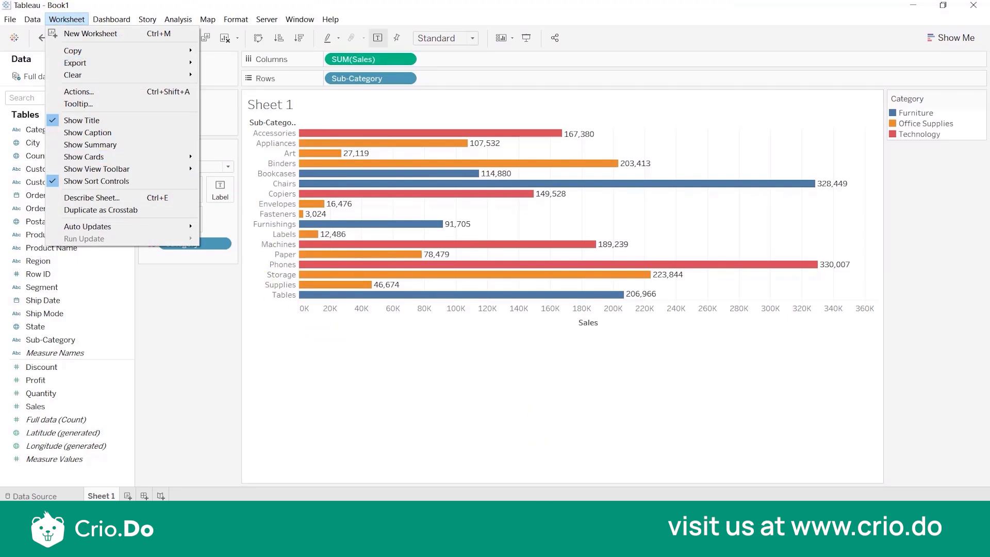
pyautogui.click(453, 487)
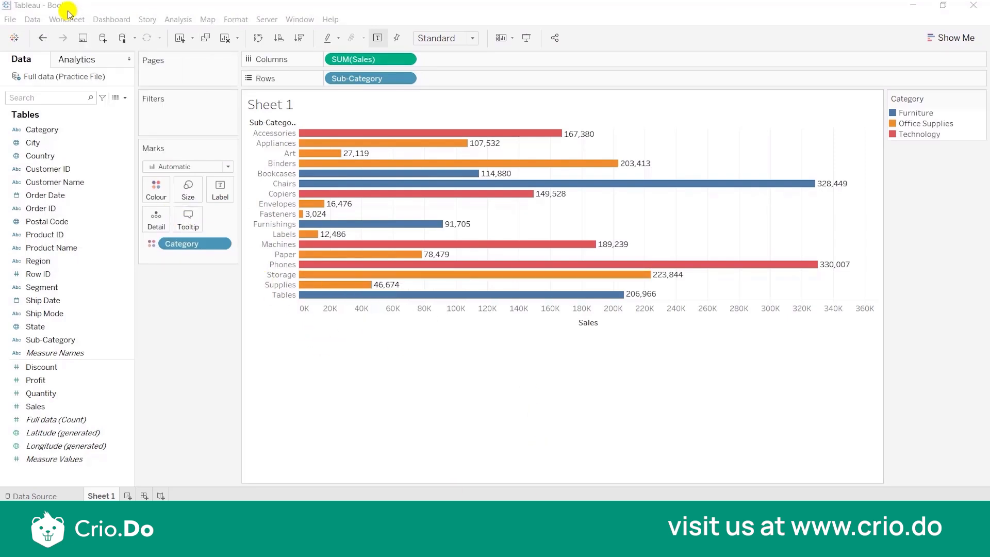
pyautogui.click(32, 20)
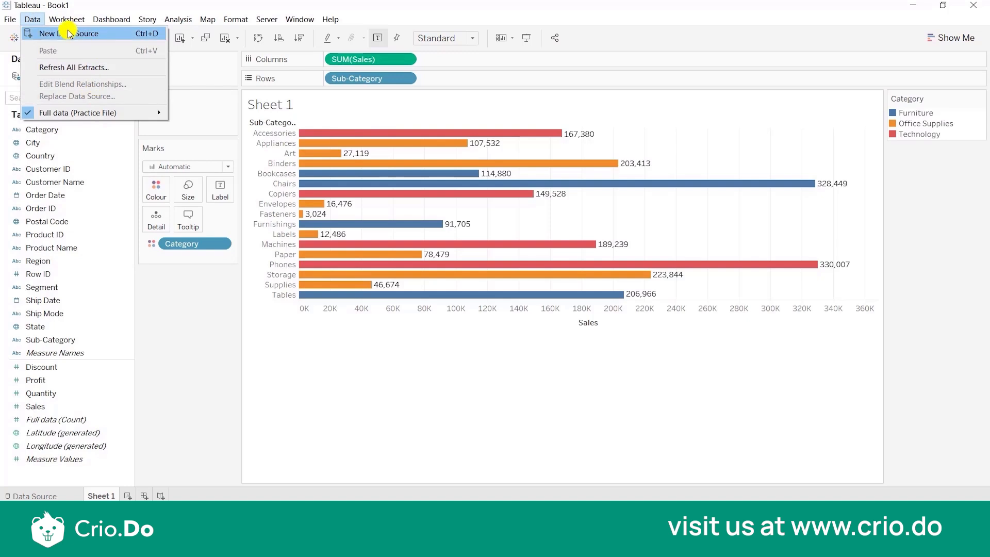
pyautogui.moveTo(67, 23)
pyautogui.moveTo(108, 63)
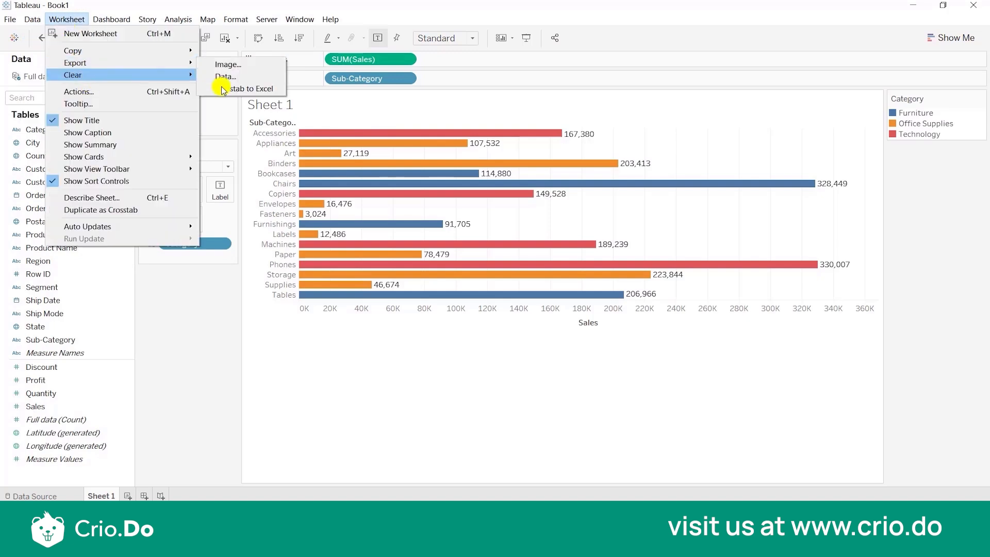
pyautogui.click(235, 87)
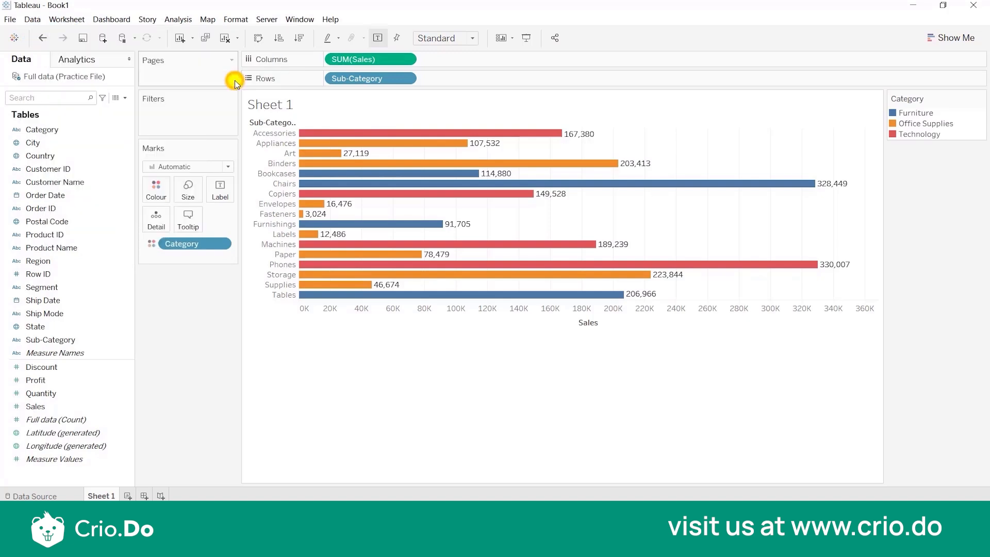
pyautogui.click(271, 316)
pyautogui.write('data')
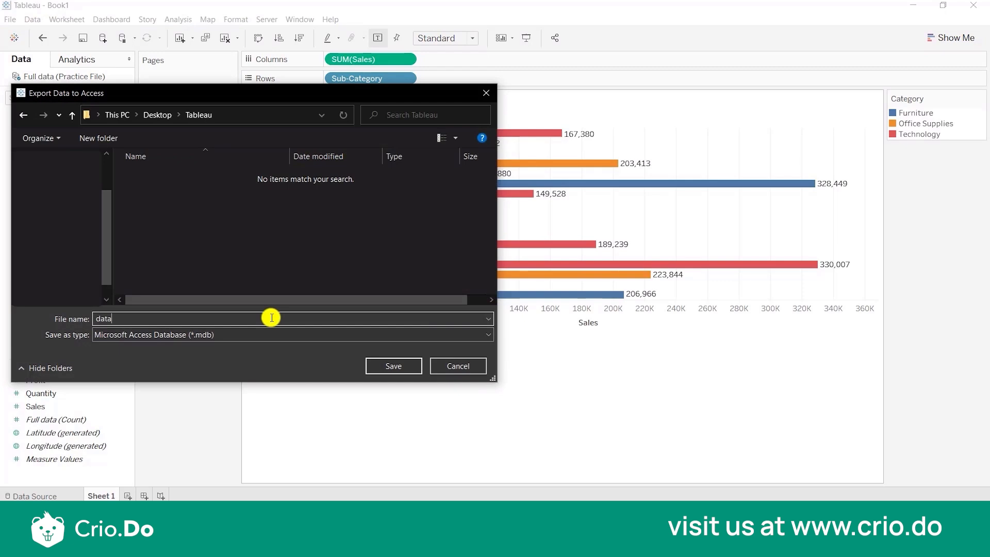
pyautogui.write(' test')
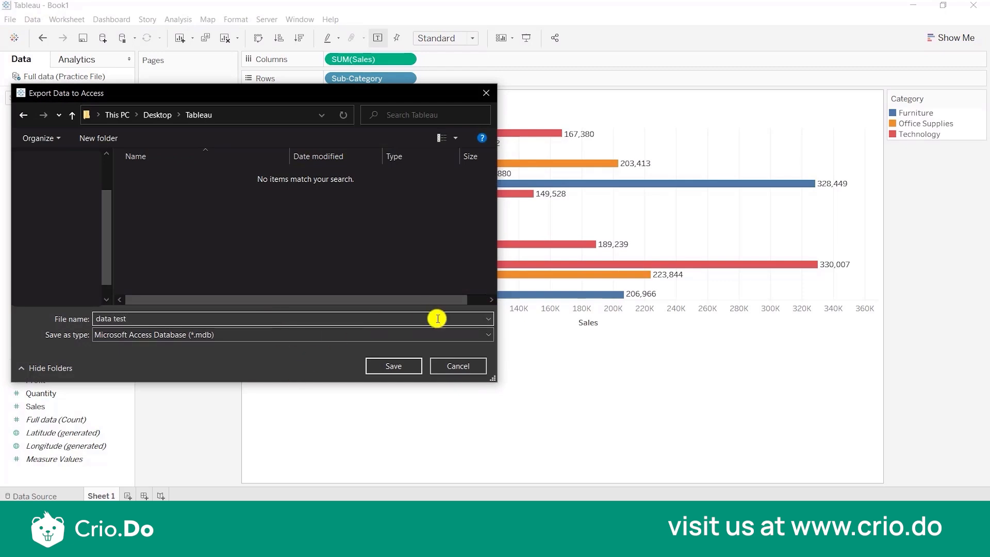
pyautogui.click(173, 335)
pyautogui.click(237, 257)
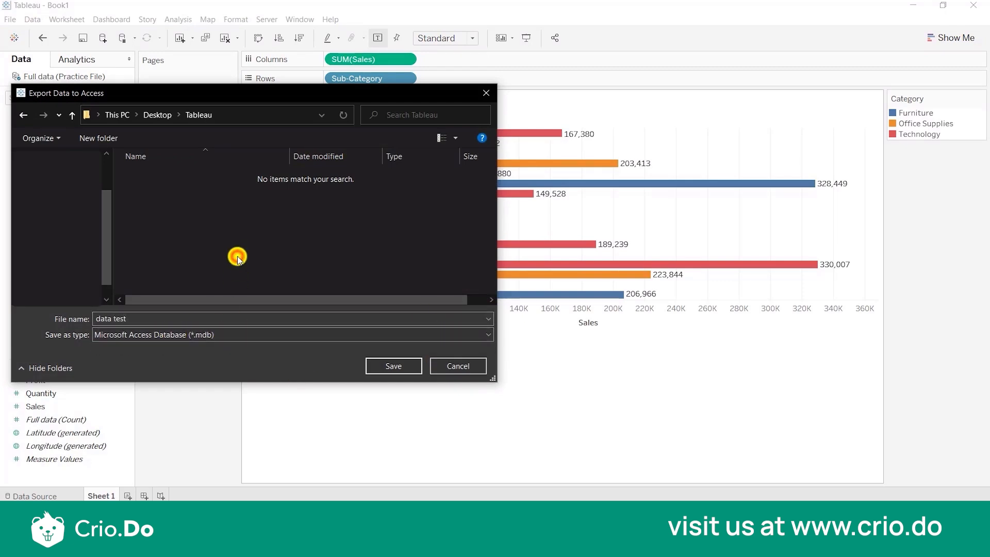
pyautogui.click(416, 365)
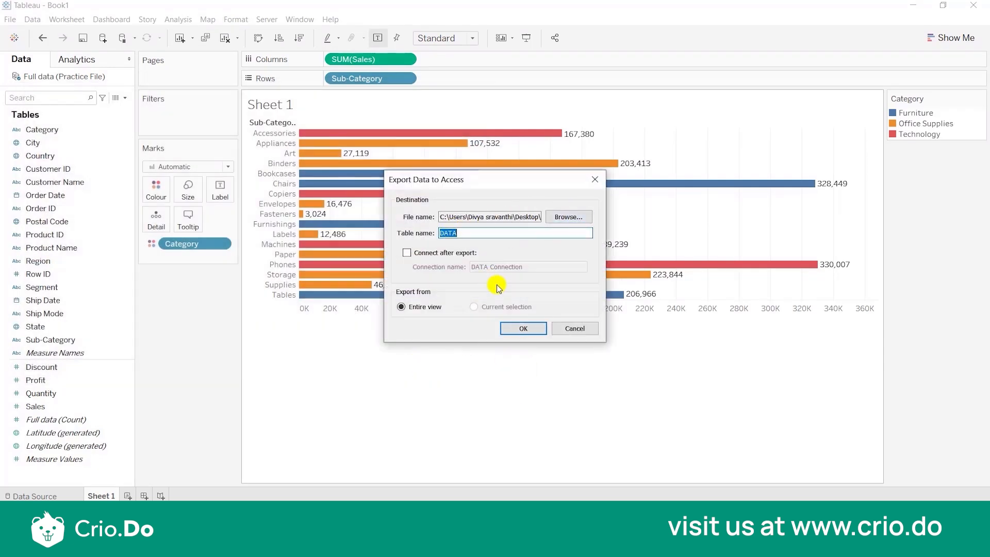
pyautogui.click(530, 333)
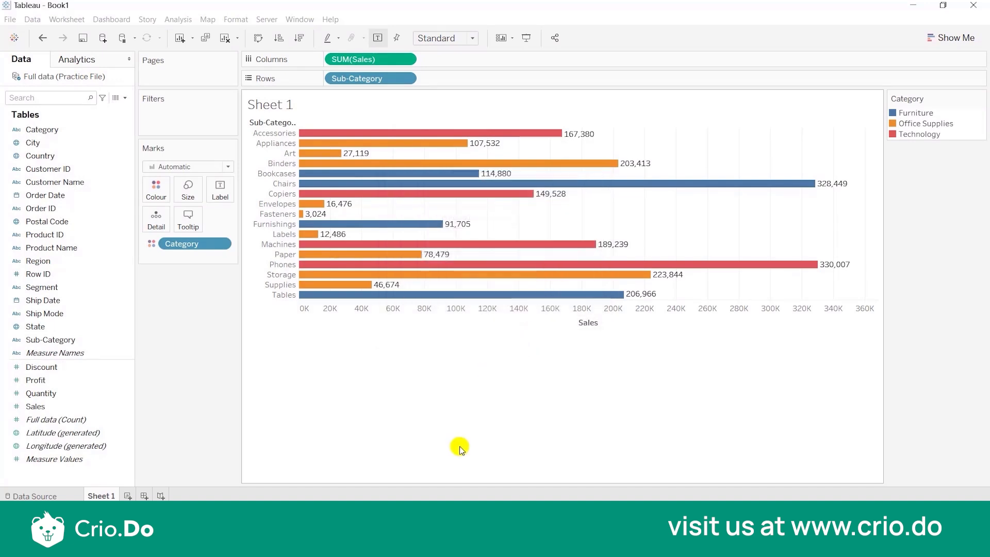
# Step: Try to open the exported data test database from the Tableau folder in Microsoft Access
pyautogui.hotkey('alt', 'Tab')
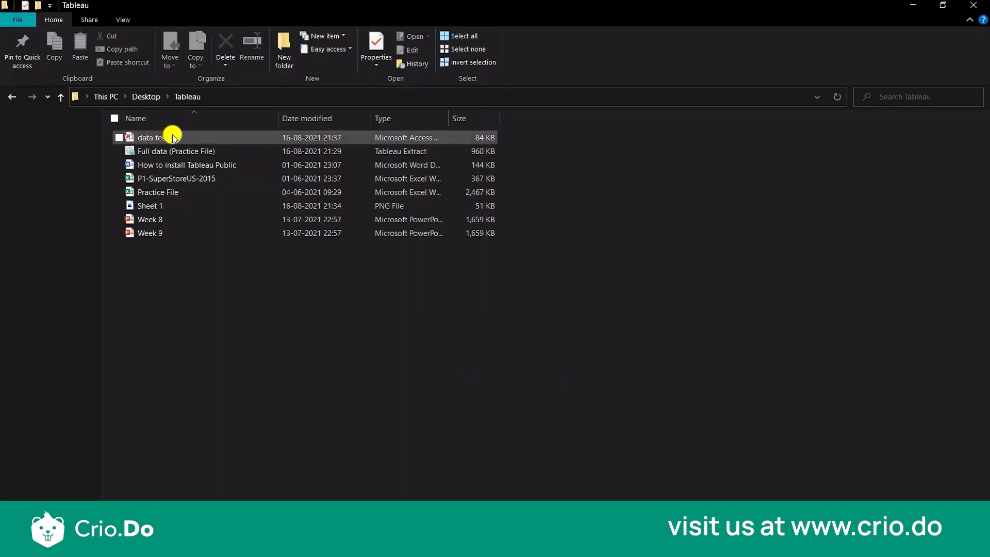
pyautogui.click(172, 138)
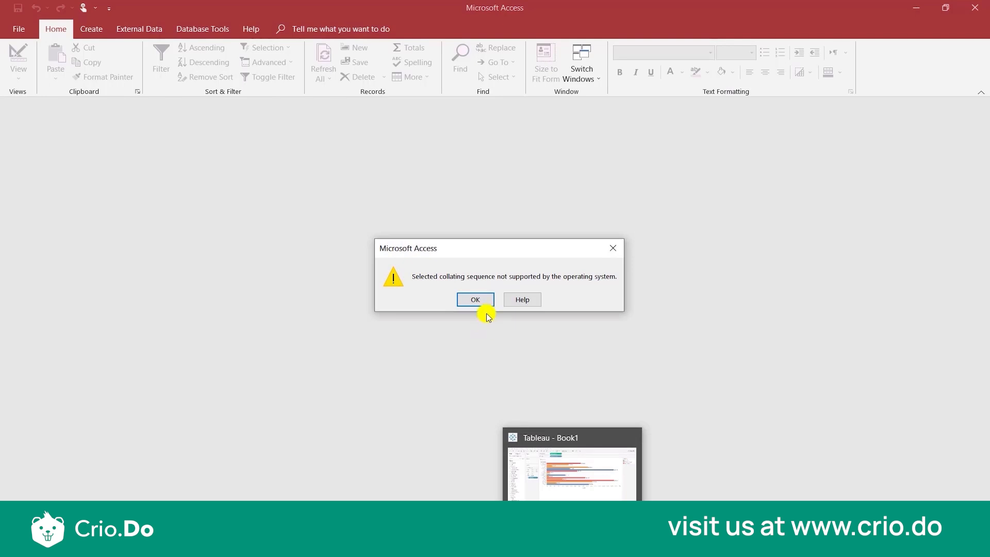
pyautogui.click(476, 298)
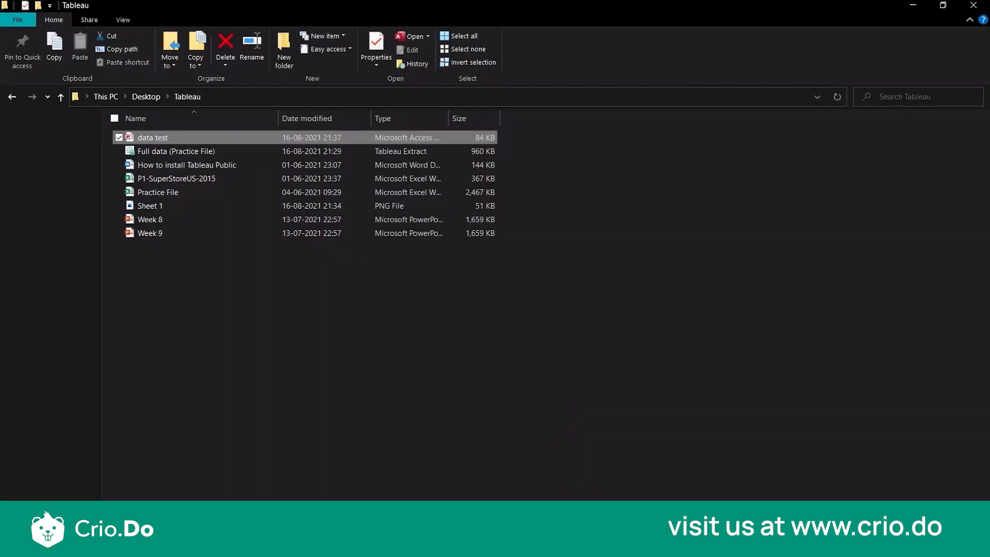
# Step: Switch back to Tableau and copy the data behind the Sheet 1 chart
pyautogui.moveTo(572, 545)
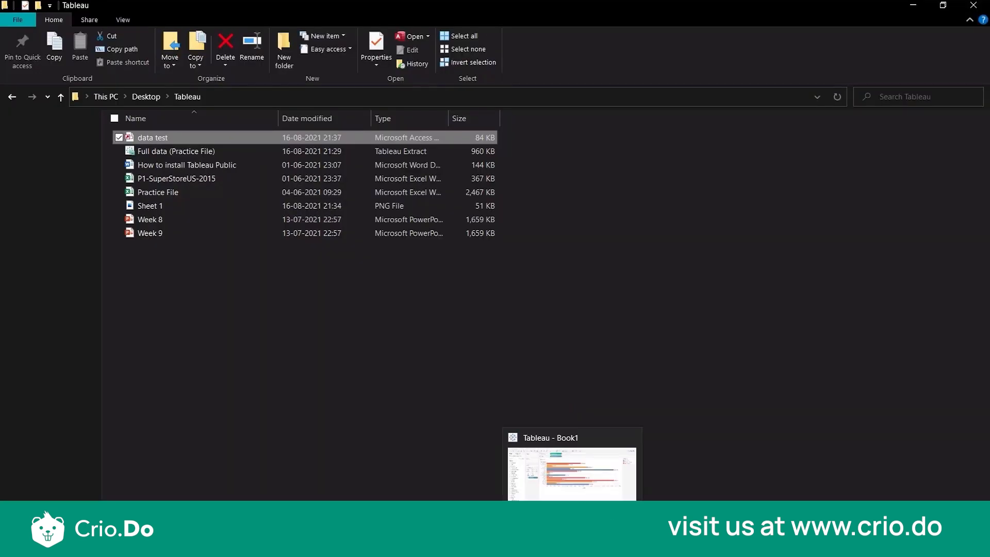
pyautogui.click(561, 474)
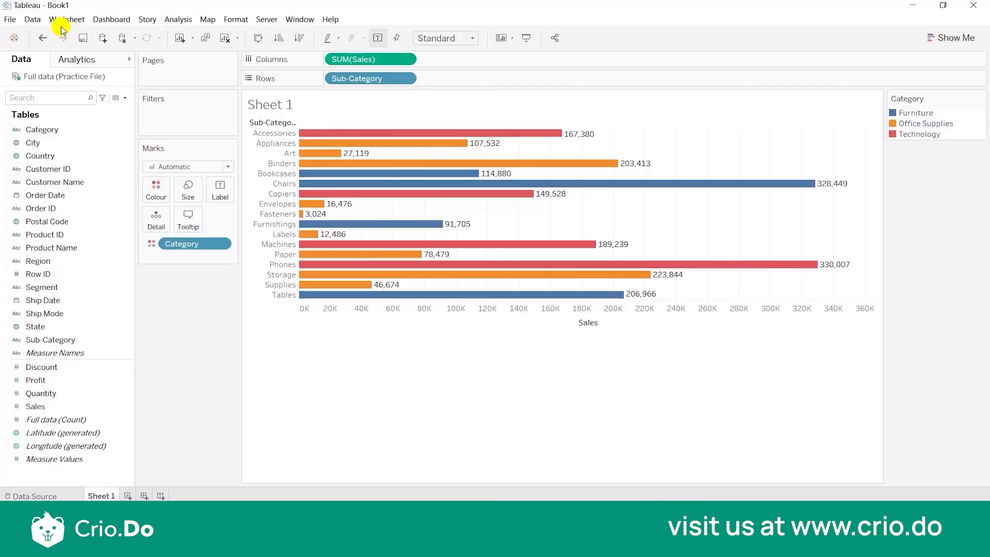
pyautogui.click(77, 19)
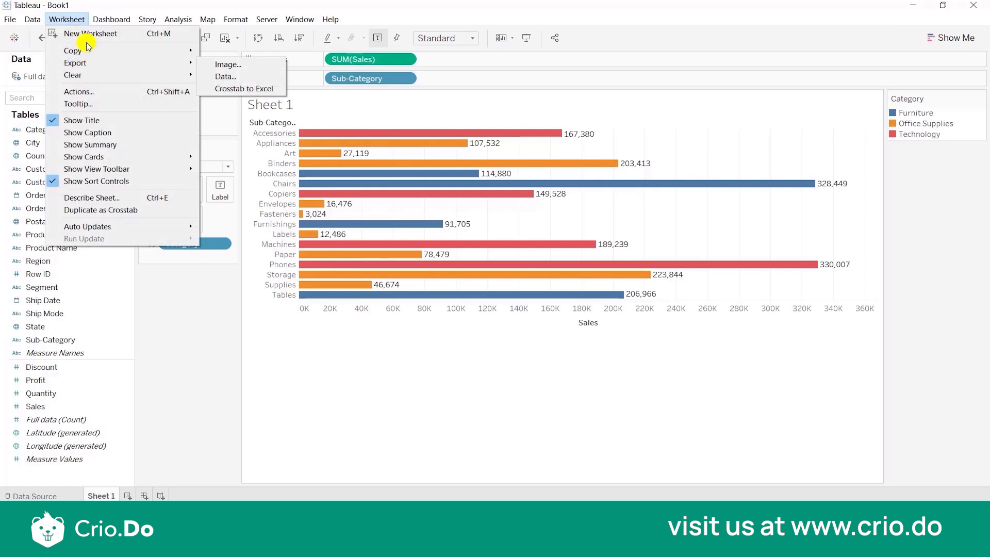
pyautogui.moveTo(146, 52)
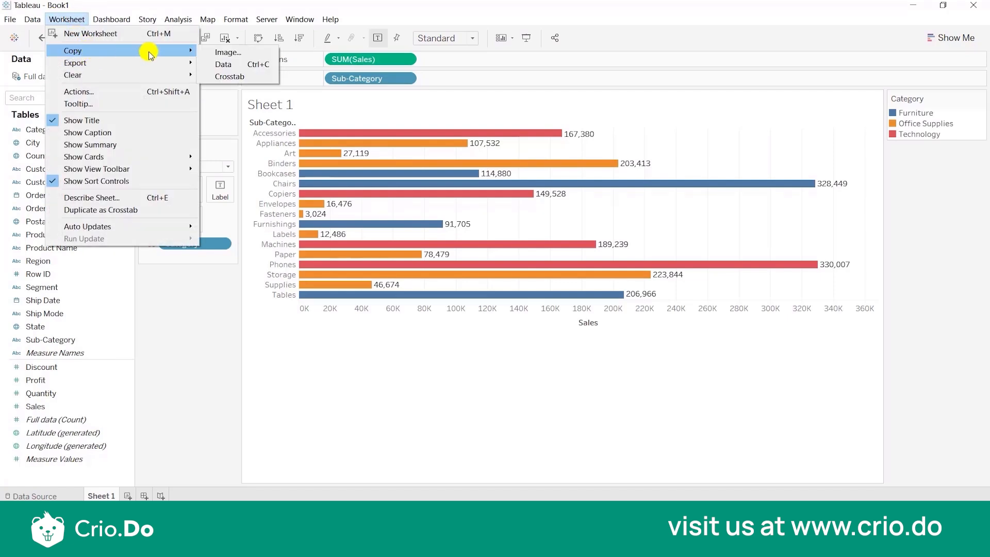
pyautogui.click(236, 61)
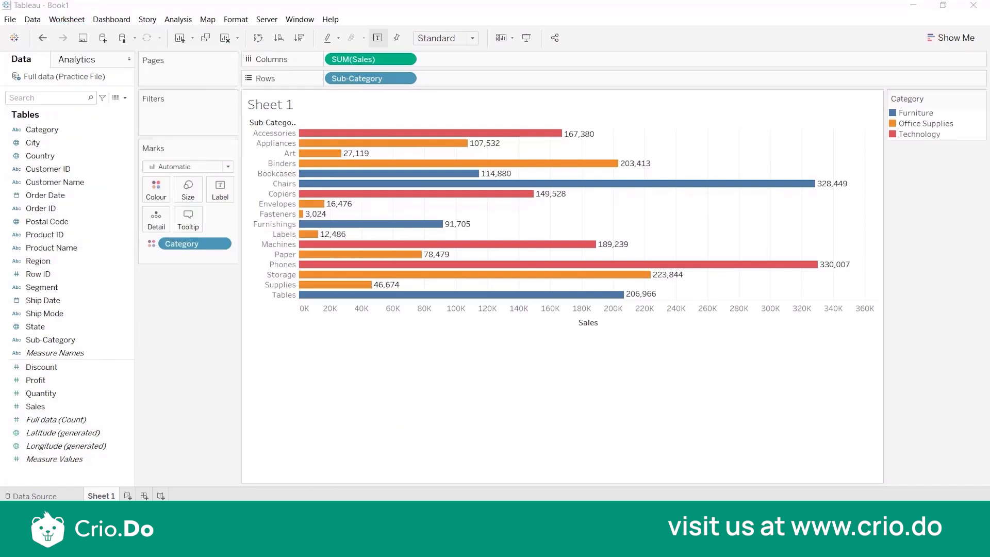
# Step: Open a blank Excel workbook, dismiss the Microsoft 365 offer, and paste the copied data starting at cell A1
pyautogui.press('super')
pyautogui.write('exce')
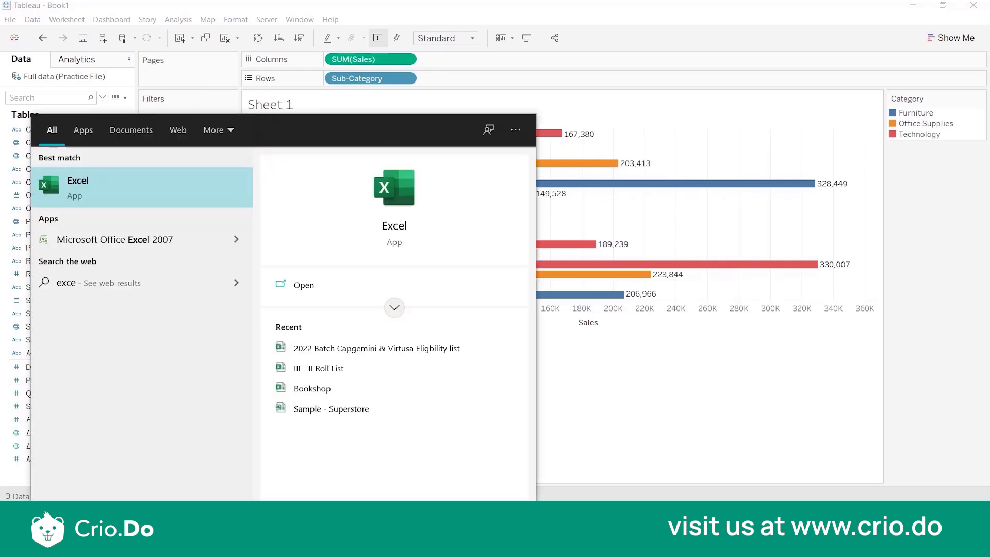
pyautogui.click(117, 193)
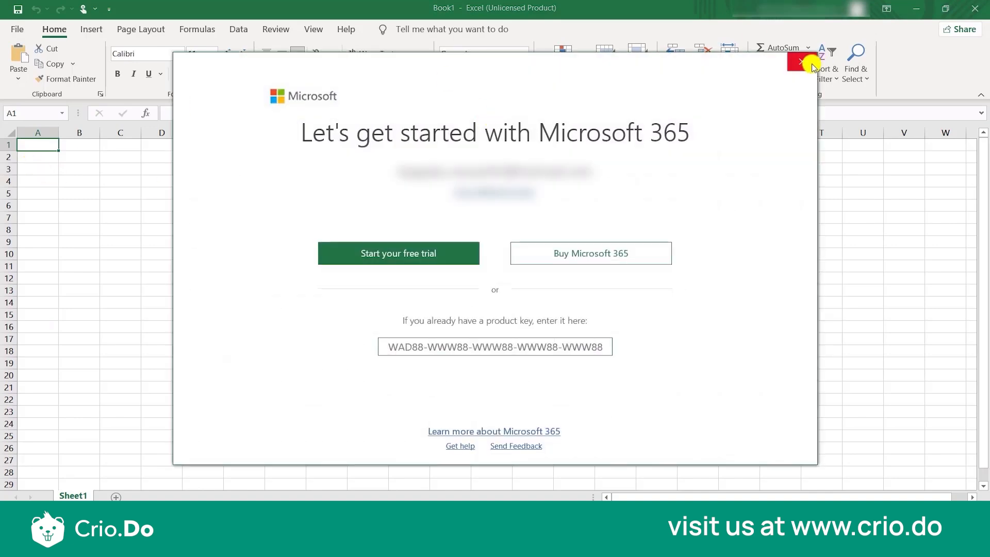
pyautogui.click(801, 61)
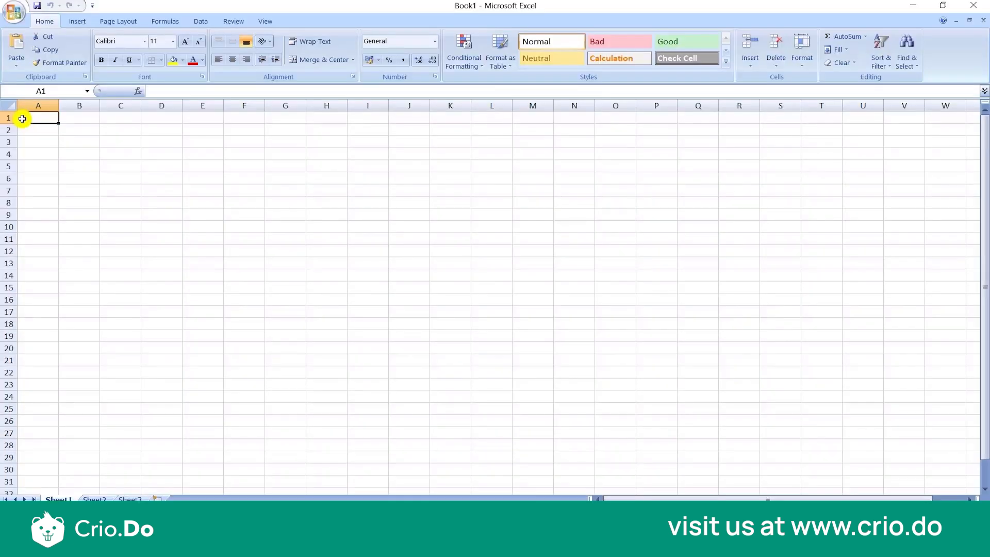
pyautogui.hotkey('ctrl', 'v')
pyautogui.click(288, 167)
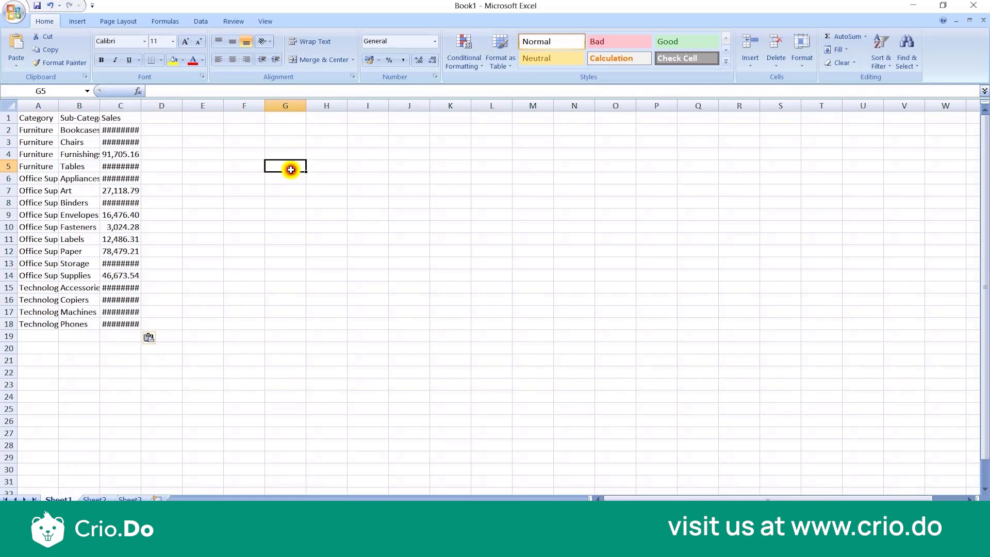
# Step: Auto-fit the width of column C to its sales values and switch back to Tableau
pyautogui.doubleClick(142, 105)
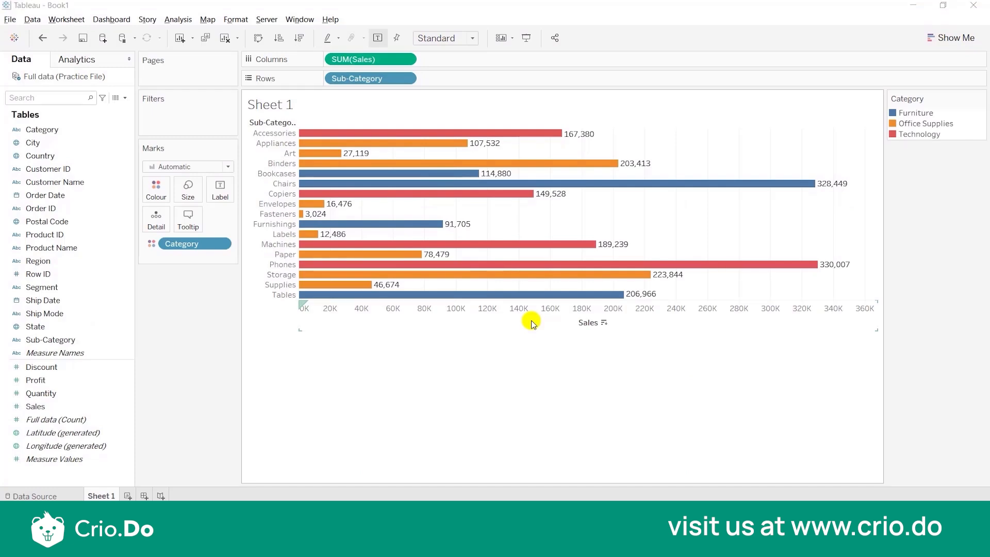
pyautogui.hotkey('alt', 'Tab')
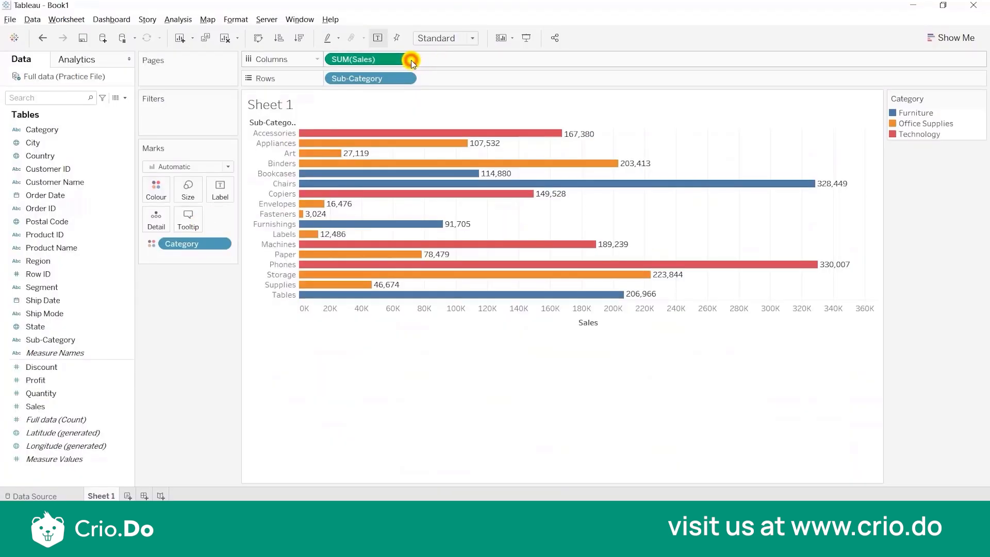
# Step: Apply the Percent of Total quick table calculation to SUM(Sales) on Columns in Sheet 1
pyautogui.click(406, 59)
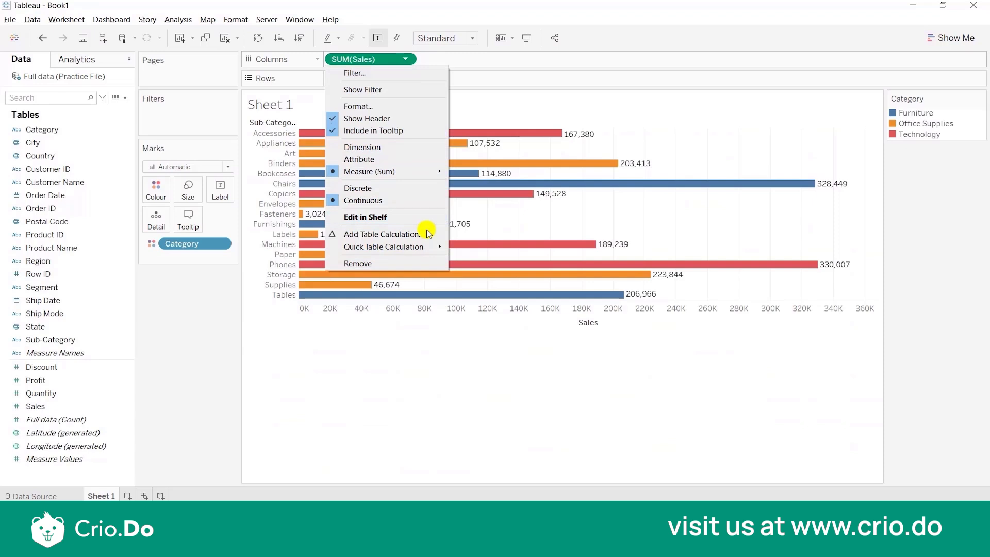
pyautogui.moveTo(420, 246)
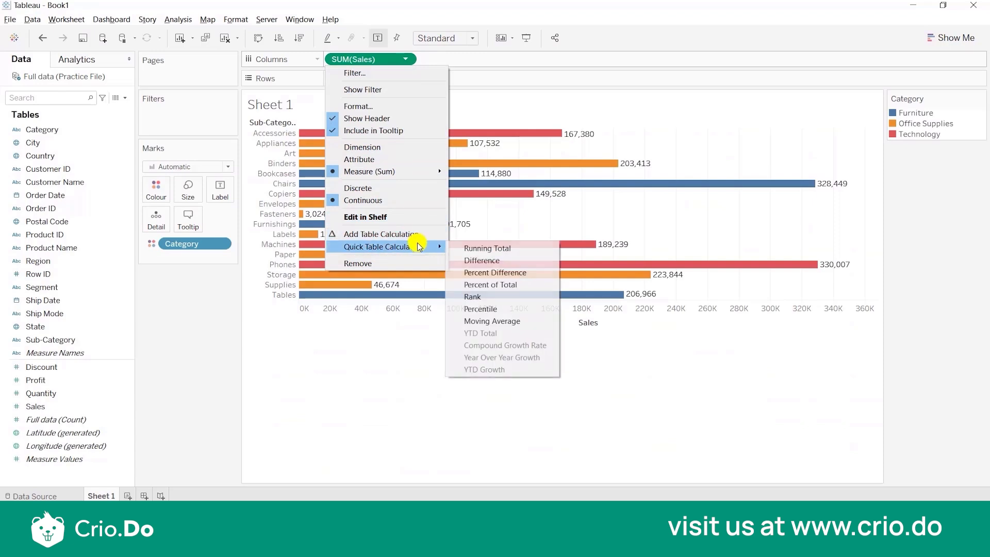
pyautogui.click(510, 284)
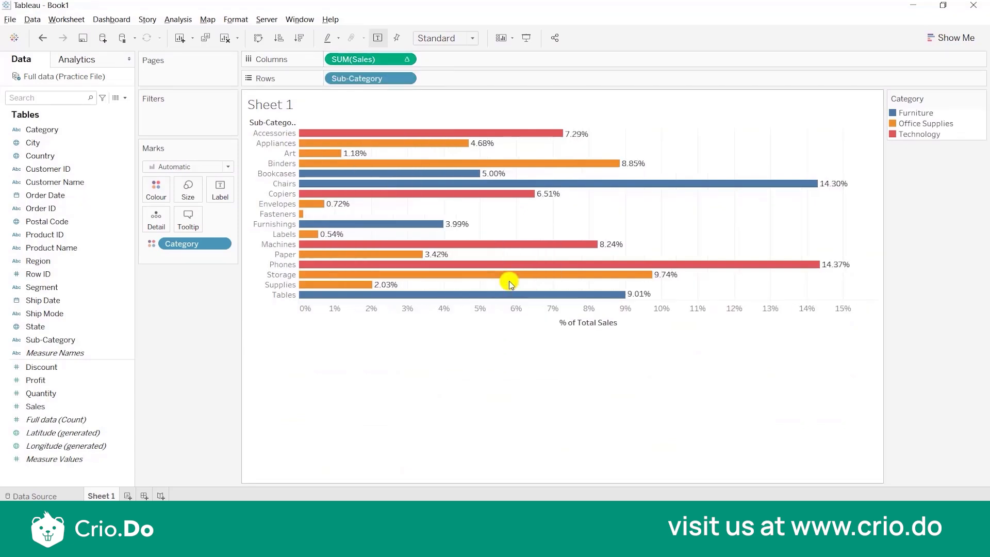
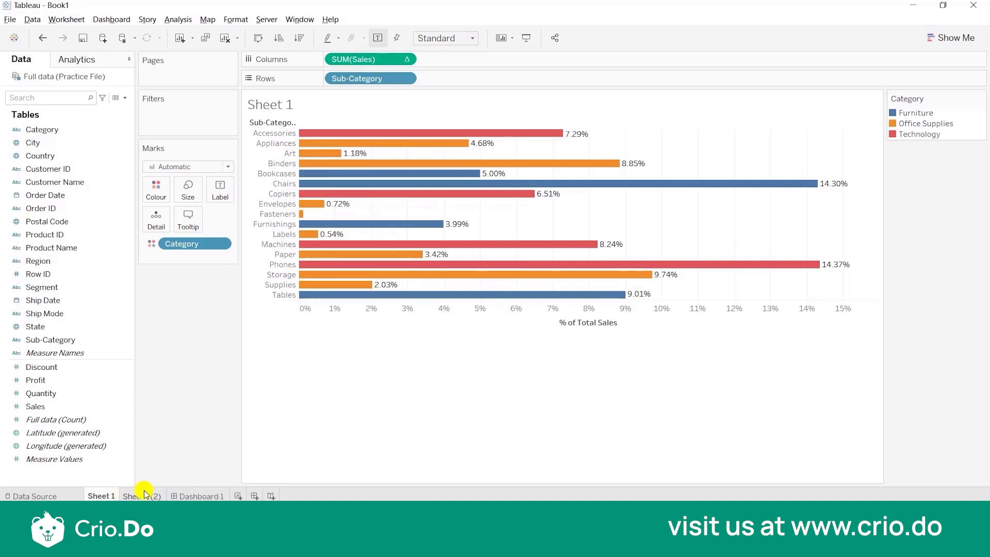
# Step: Convert the crosstab on Sheet 1 (2) to a pie chart and remove Sub-Category from Rows
pyautogui.click(143, 495)
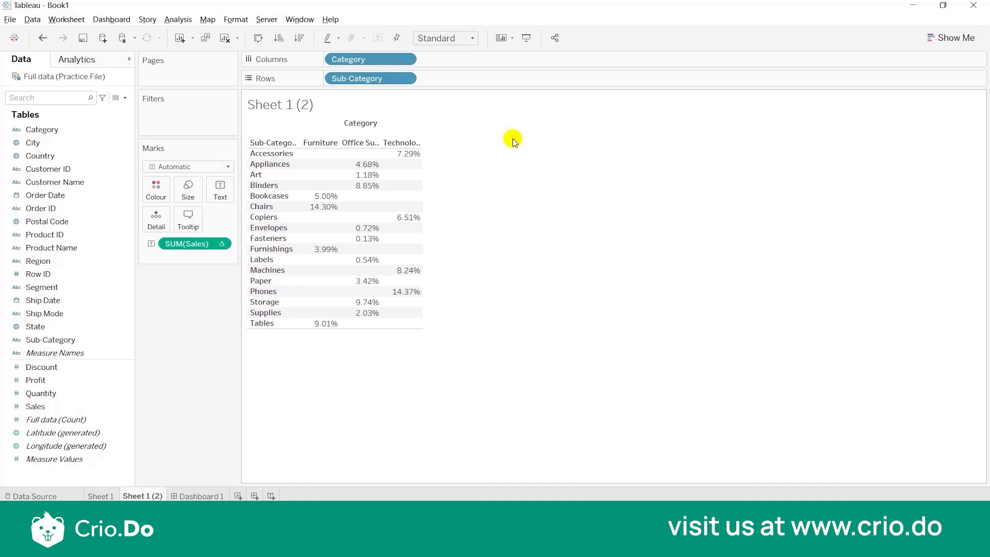
pyautogui.click(952, 39)
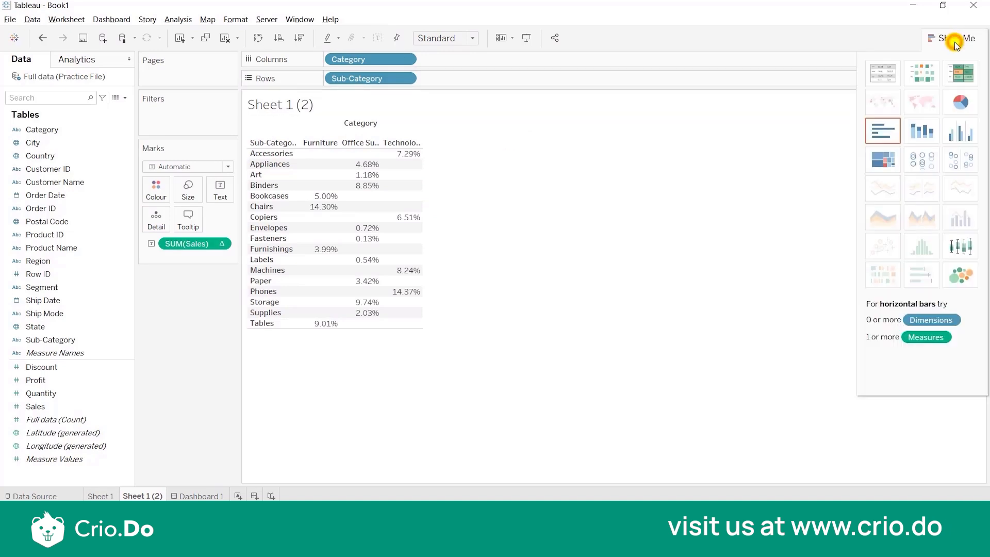
pyautogui.click(960, 105)
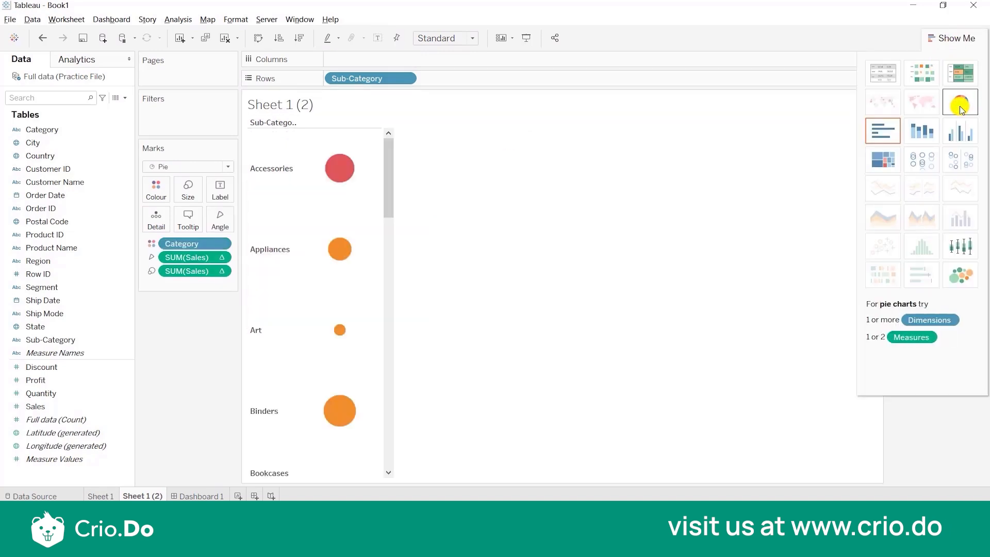
pyautogui.moveTo(380, 78); pyautogui.dragTo(482, 180)
# Step: Repair both SUM(Sales) table calculations of the pie chart through Compute Using, choosing Table (across) for the size pill
pyautogui.rightClick(221, 255)
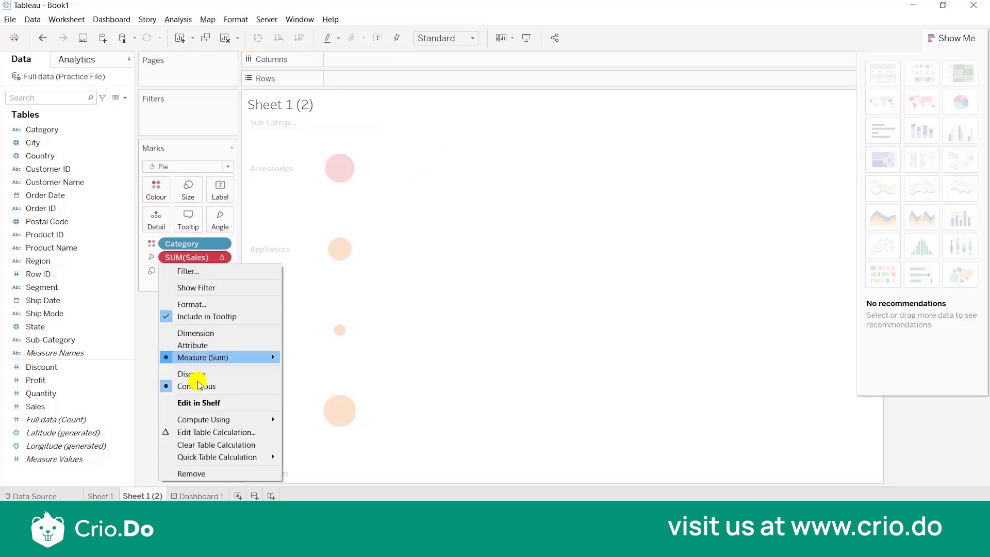
pyautogui.moveTo(221, 257); pyautogui.dragTo(214, 270)
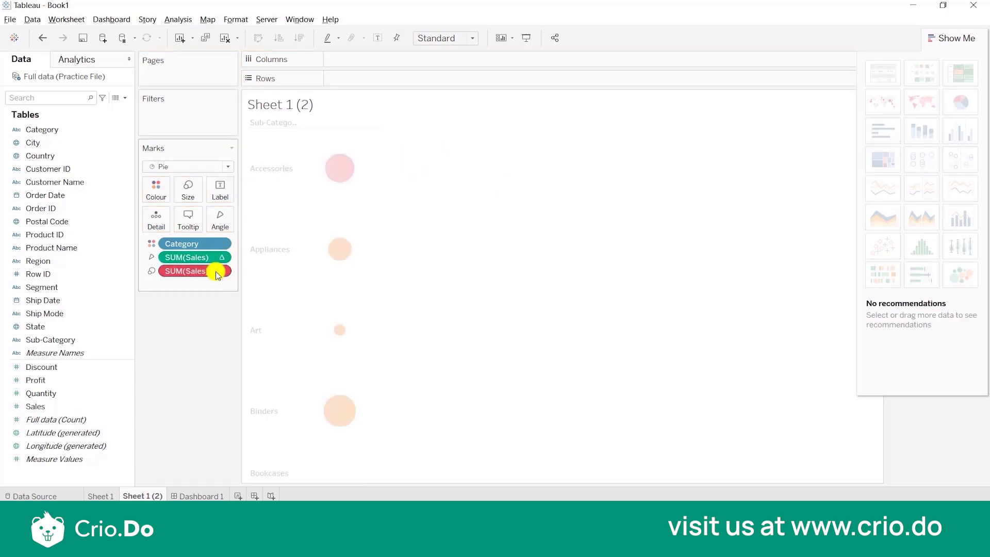
pyautogui.rightClick(215, 273)
pyautogui.moveTo(211, 434)
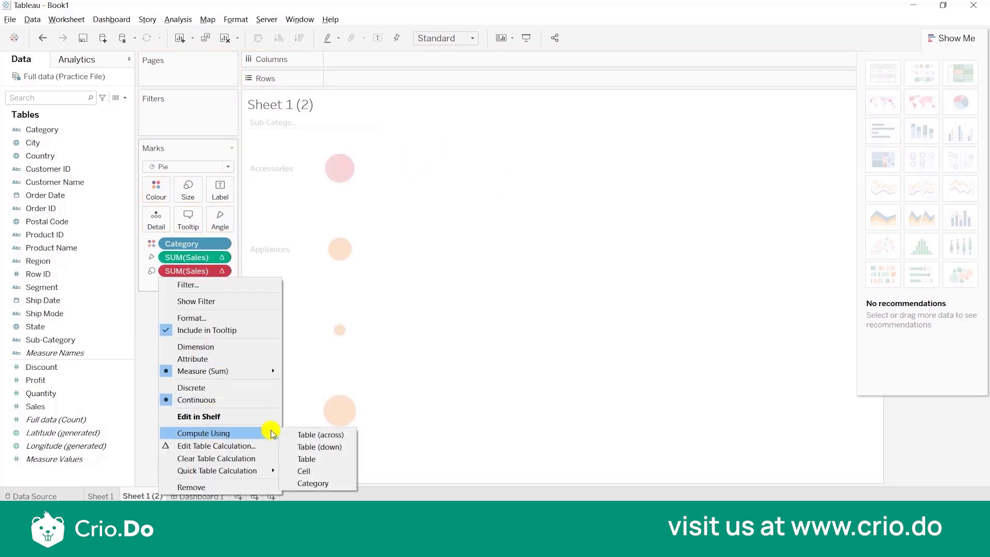
pyautogui.click(294, 434)
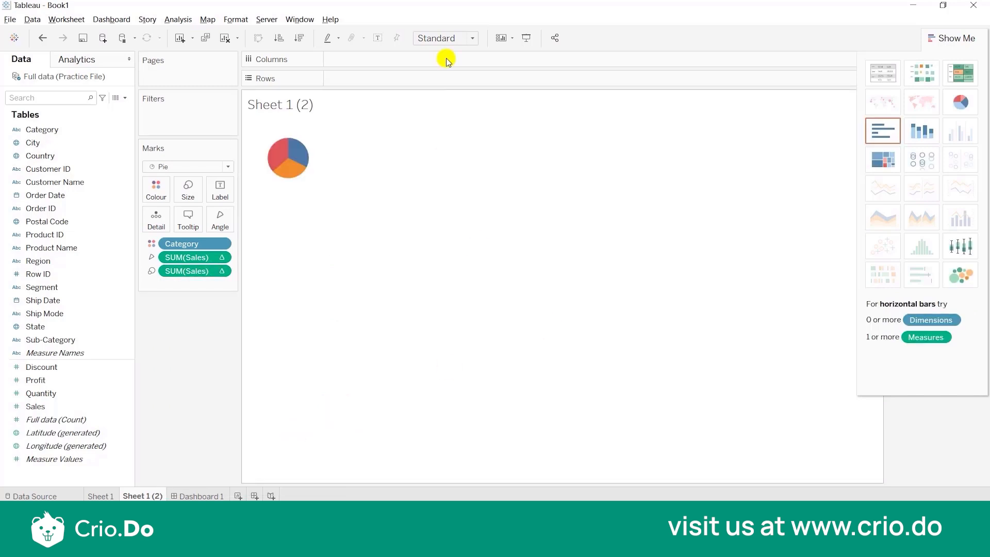
# Step: Fit the pie chart to Entire View and show its mark labels
pyautogui.click(436, 39)
pyautogui.click(444, 85)
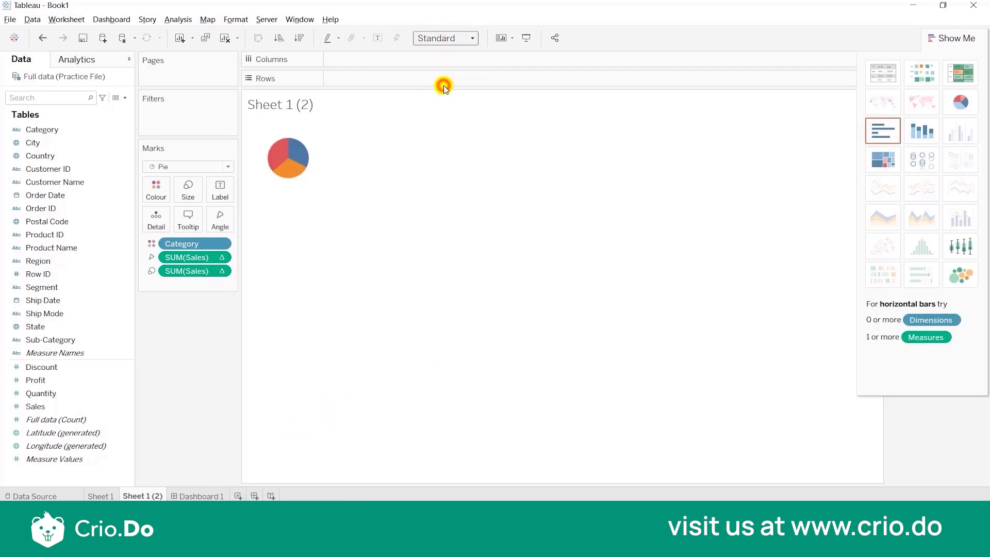
pyautogui.click(217, 195)
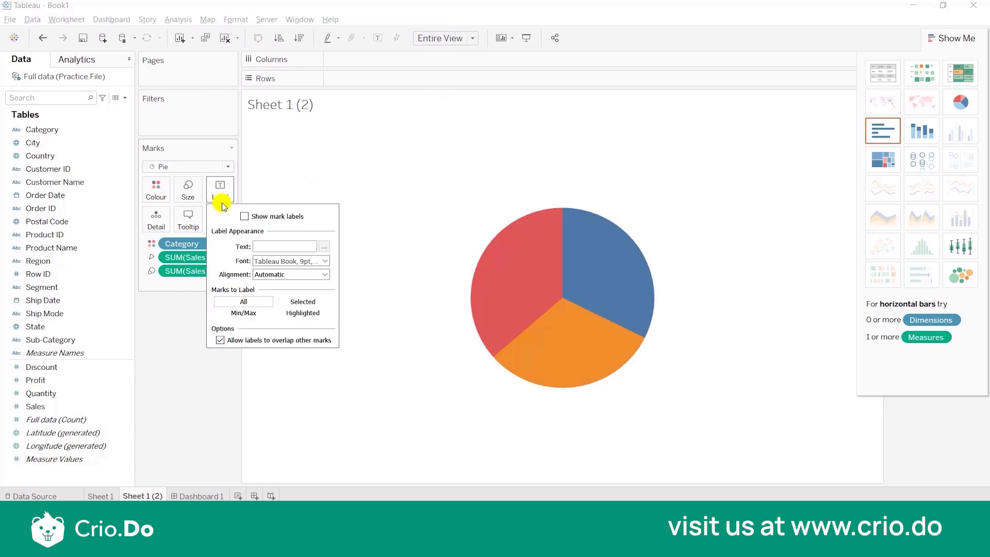
pyautogui.click(247, 217)
pyautogui.click(370, 430)
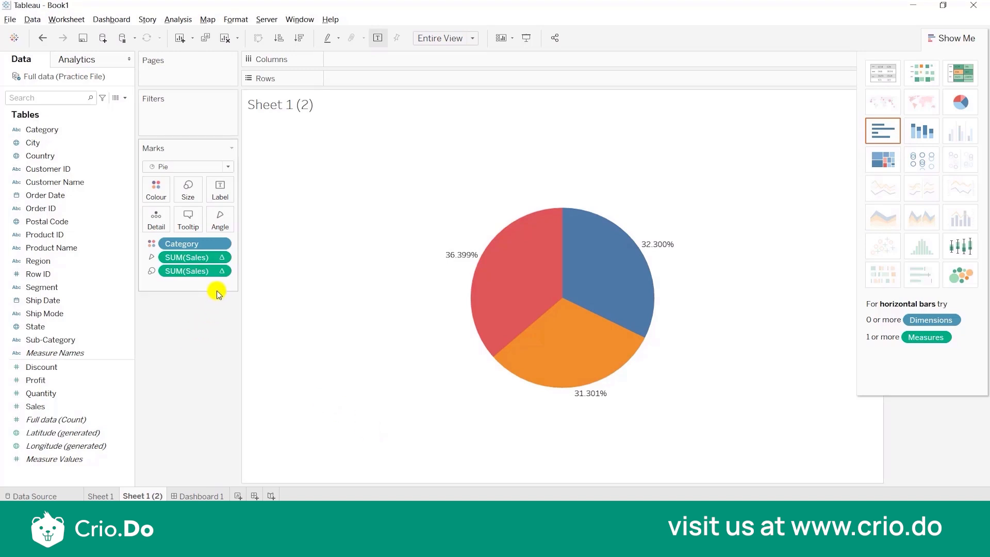
pyautogui.click(222, 273)
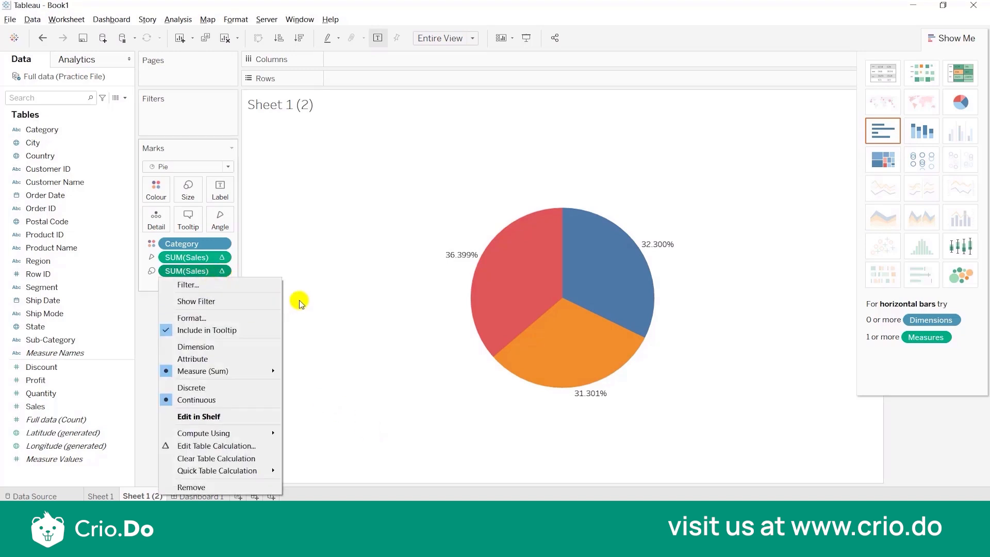
pyautogui.click(316, 304)
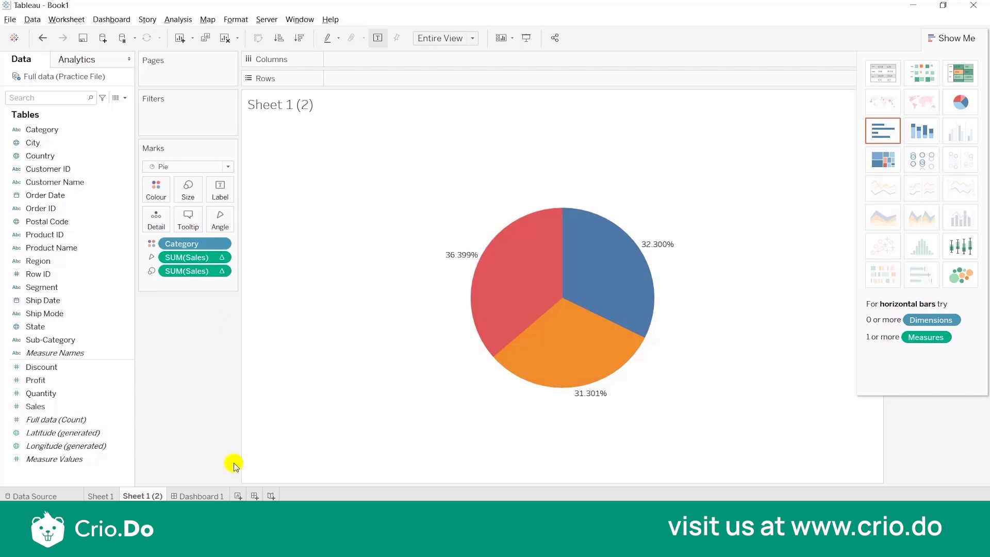
# Step: Add Sheet 1 (2) to Dashboard 1 beneath the Sheet 1 bar chart
pyautogui.click(212, 496)
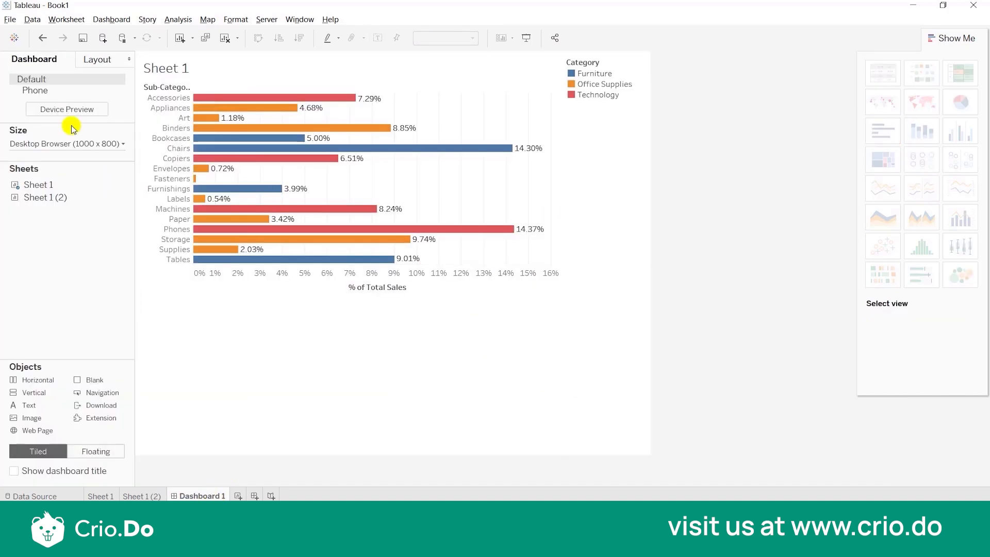
pyautogui.click(49, 197)
pyautogui.moveTo(50, 200); pyautogui.dragTo(307, 349)
# Step: Take the dashboard legends out of their shared container and remove the % of Total Sales size legend
pyautogui.click(603, 355)
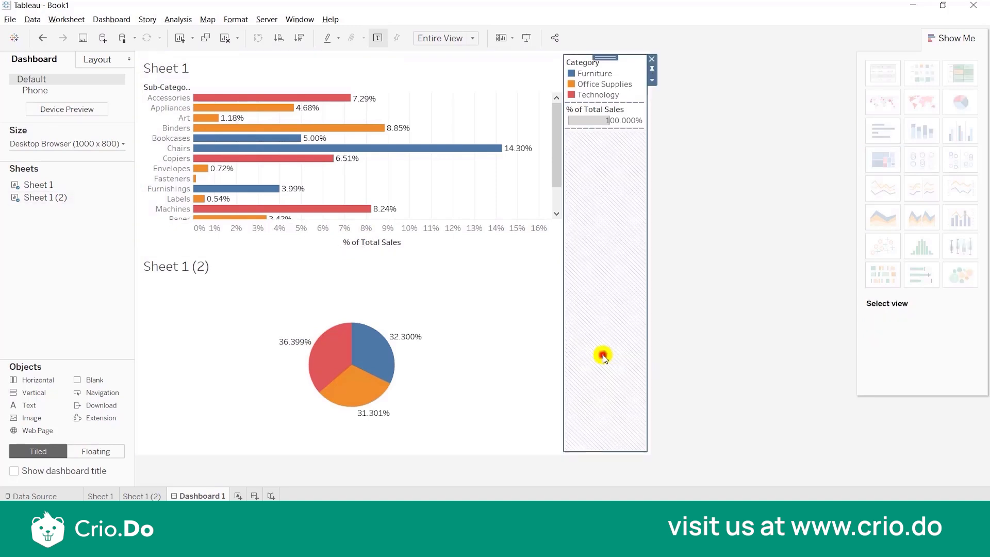
pyautogui.click(653, 75)
pyautogui.click(690, 93)
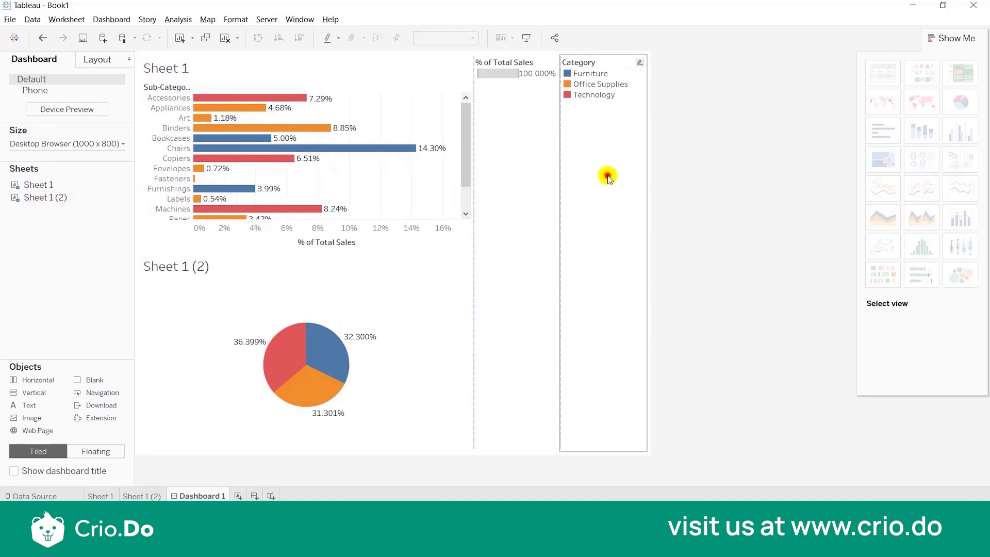
pyautogui.click(536, 162)
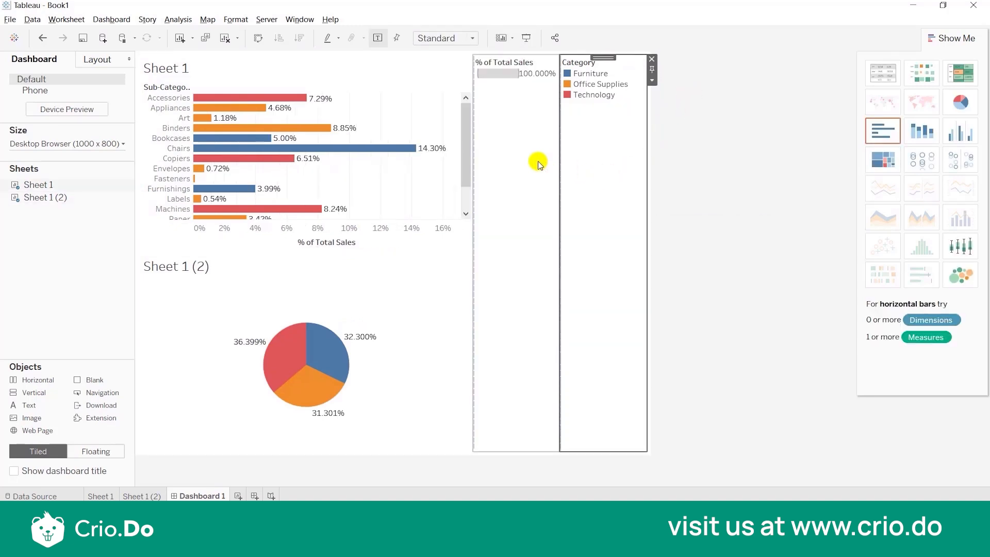
pyautogui.click(567, 57)
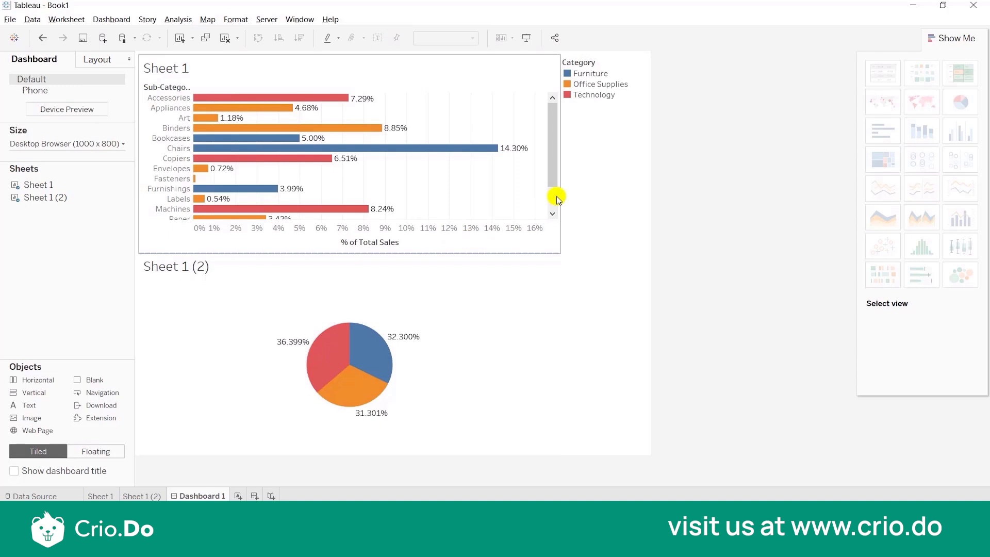
# Step: Hide the header of the % of Total Sales axis in the dashboard's bar chart
pyautogui.moveTo(556, 156); pyautogui.dragTo(556, 104)
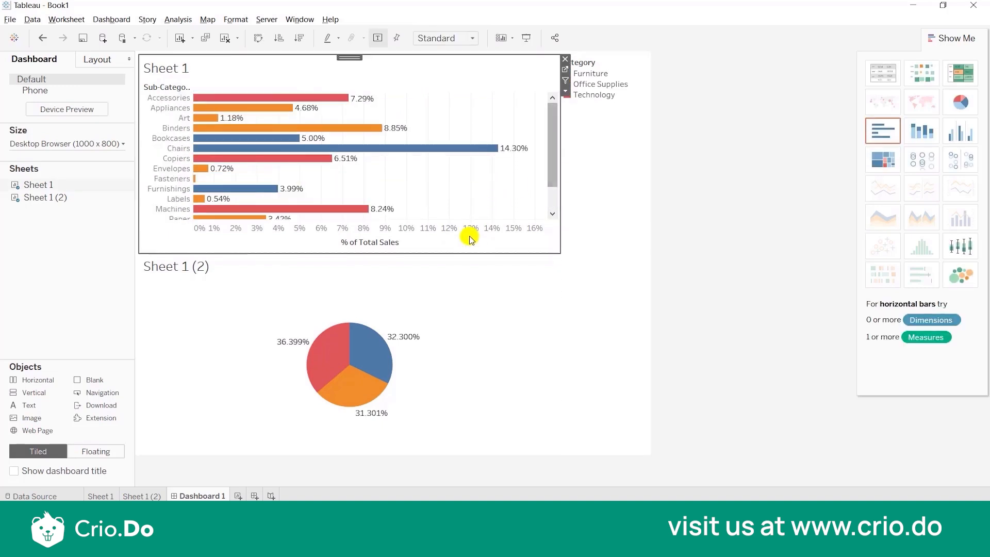
pyautogui.rightClick(451, 230)
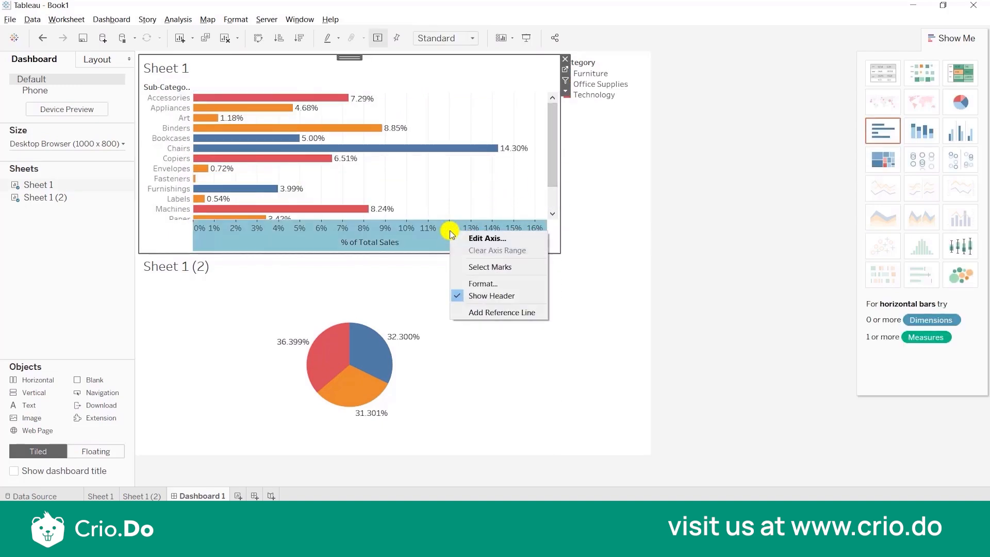
pyautogui.click(478, 295)
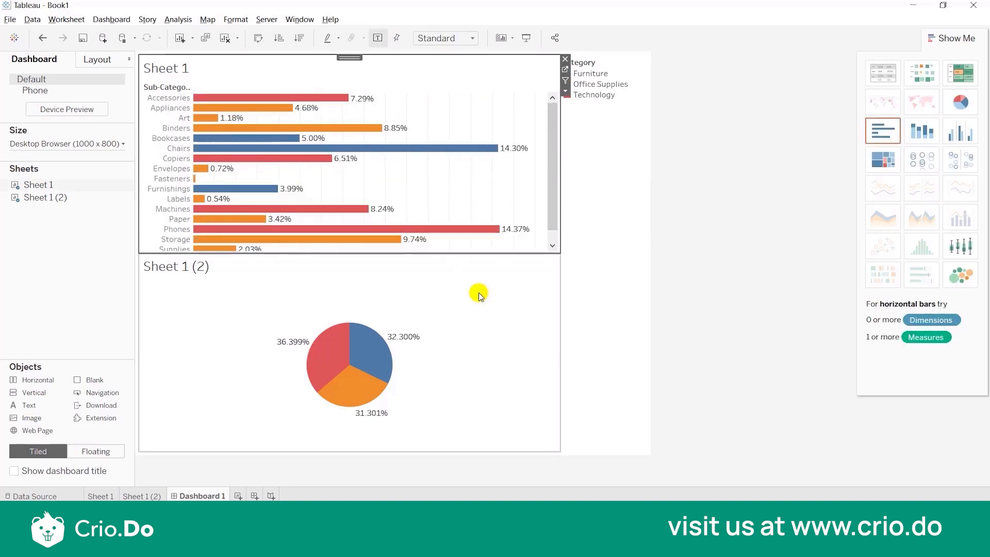
# Step: Make the bar chart slightly taller to fit all its bars and hide its field labels for rows
pyautogui.moveTo(513, 252); pyautogui.dragTo(512, 266)
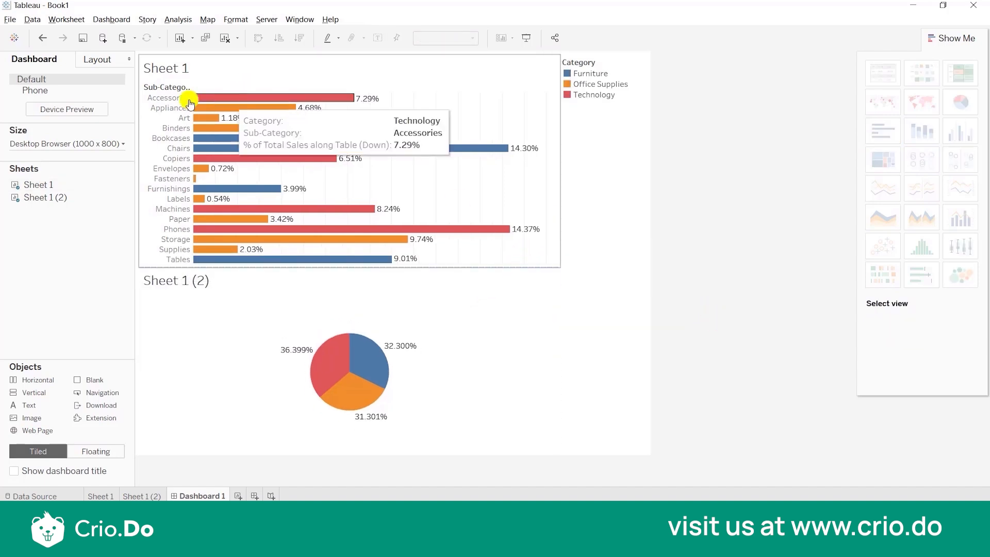
pyautogui.rightClick(171, 86)
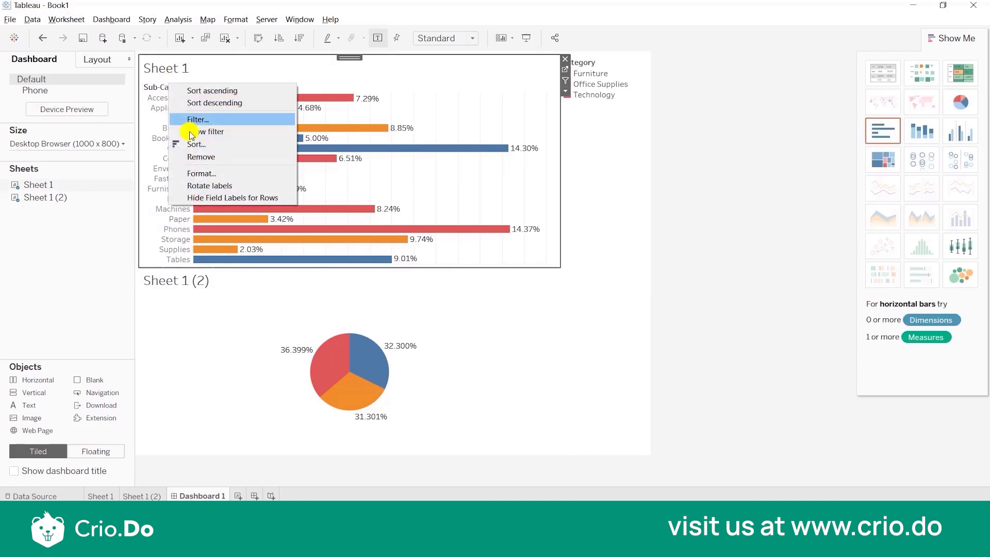
pyautogui.click(212, 198)
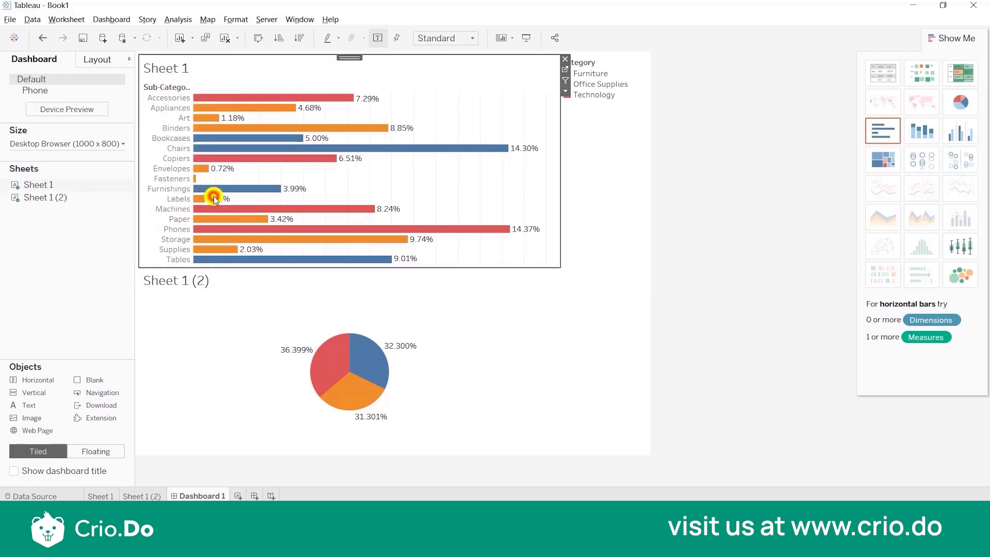
# Step: Change the title of the Sheet 1 chart on the dashboard to Bar chart
pyautogui.doubleClick(191, 67)
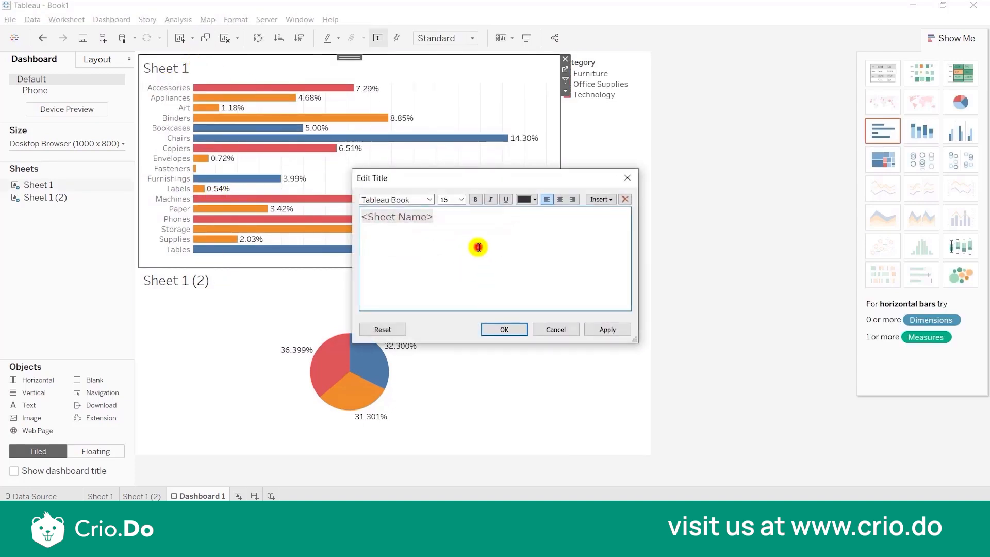
pyautogui.moveTo(477, 247); pyautogui.dragTo(349, 206)
pyautogui.write('Bar chart')
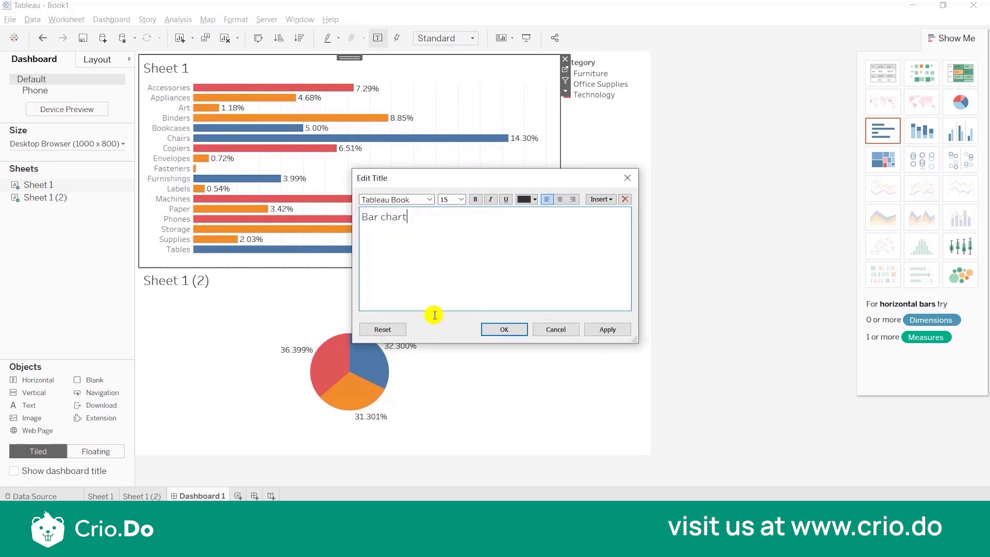
pyautogui.click(497, 327)
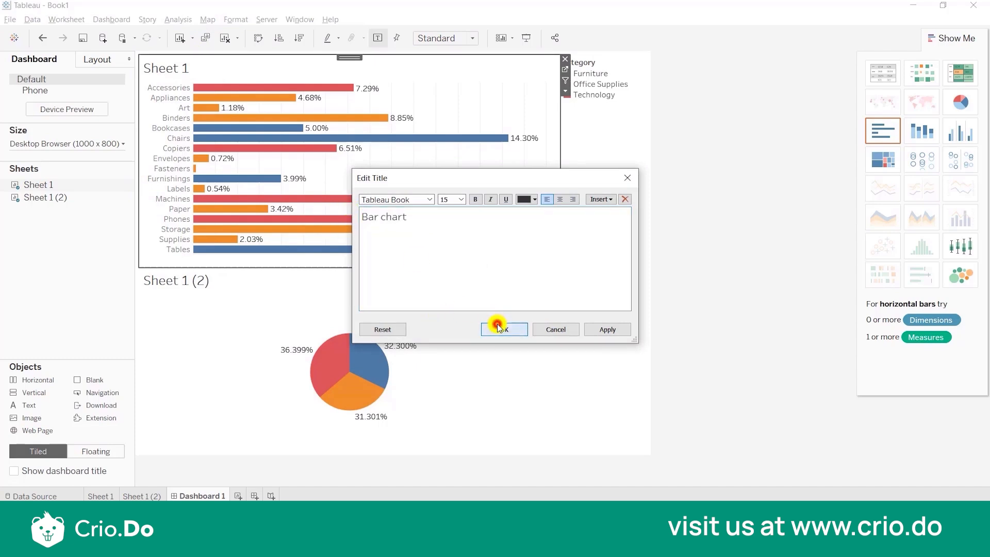
# Step: Change the title of the Sheet 1 (2) chart on the dashboard to Pie Chart
pyautogui.click(243, 293)
pyautogui.doubleClick(222, 283)
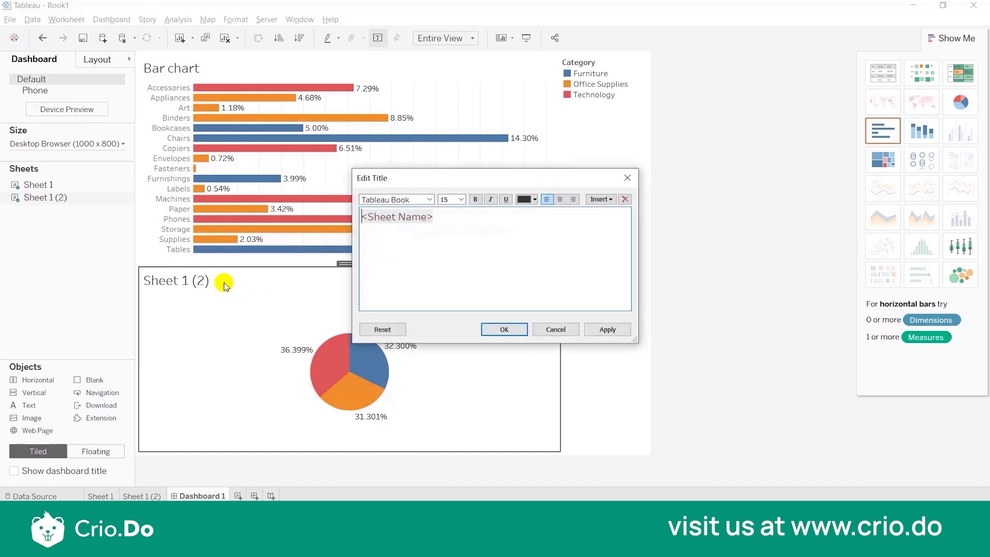
pyautogui.moveTo(504, 239); pyautogui.dragTo(256, 178)
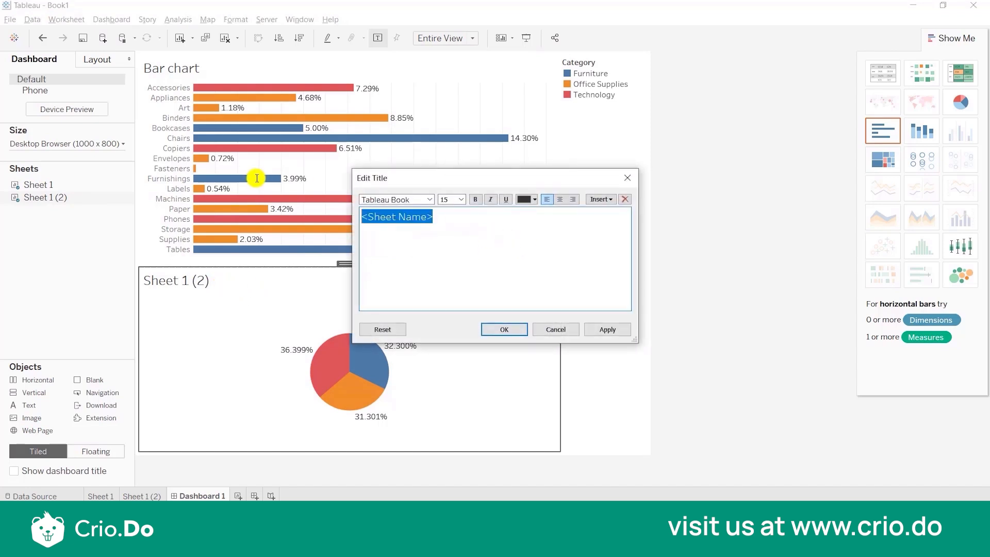
pyautogui.write('Pie')
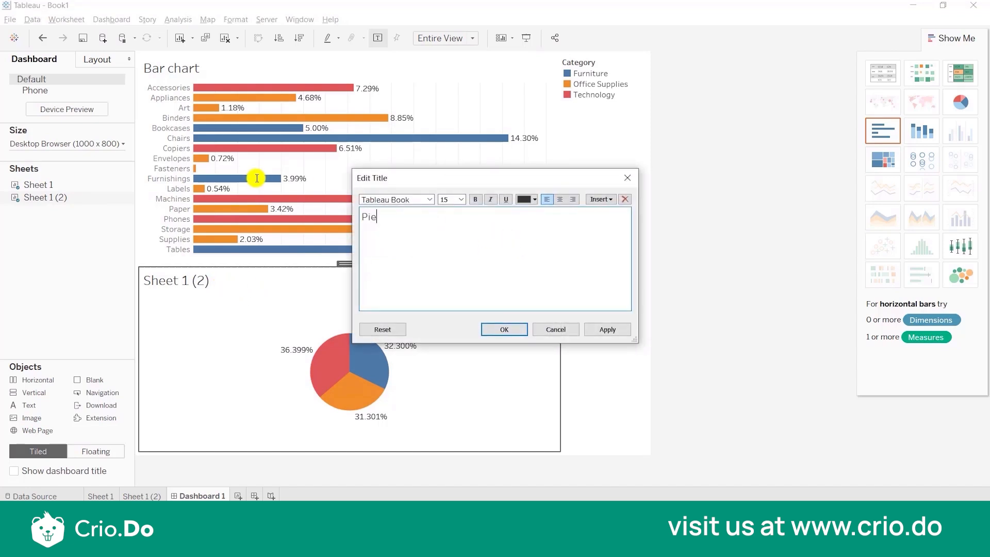
pyautogui.write(' Chart')
pyautogui.click(504, 329)
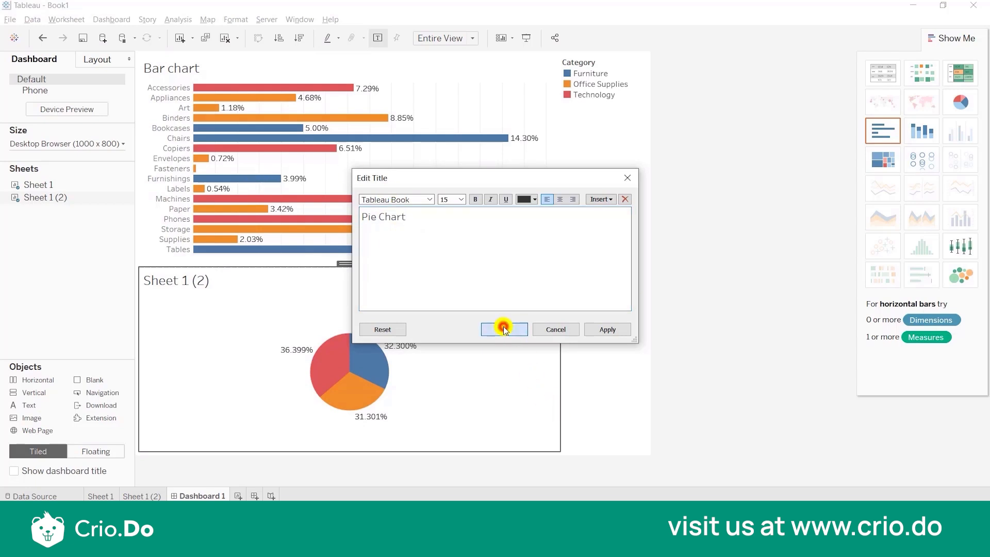
pyautogui.click(717, 344)
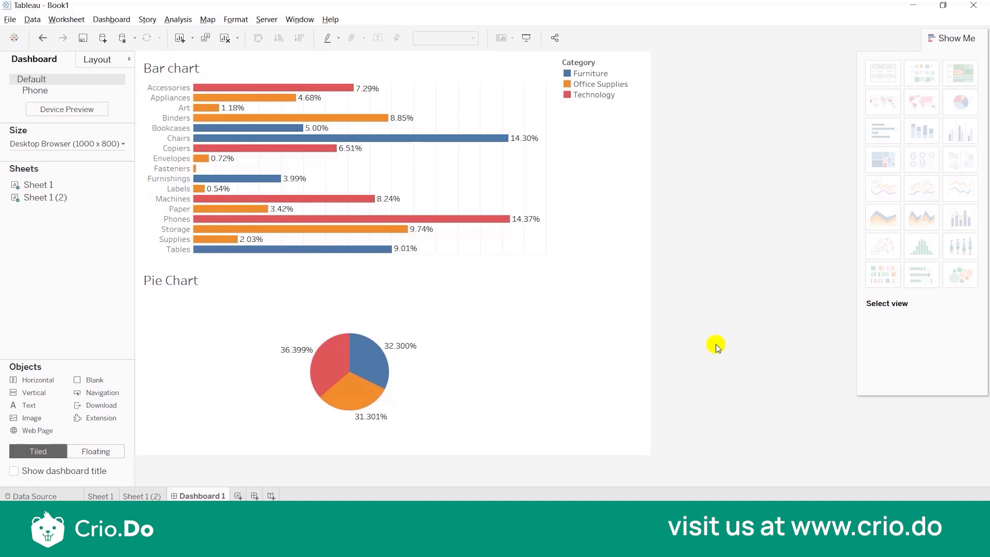
# Step: Copy the whole dashboard as an image and paste it onto the Paint canvas, checking both charts and the legend
pyautogui.click(184, 335)
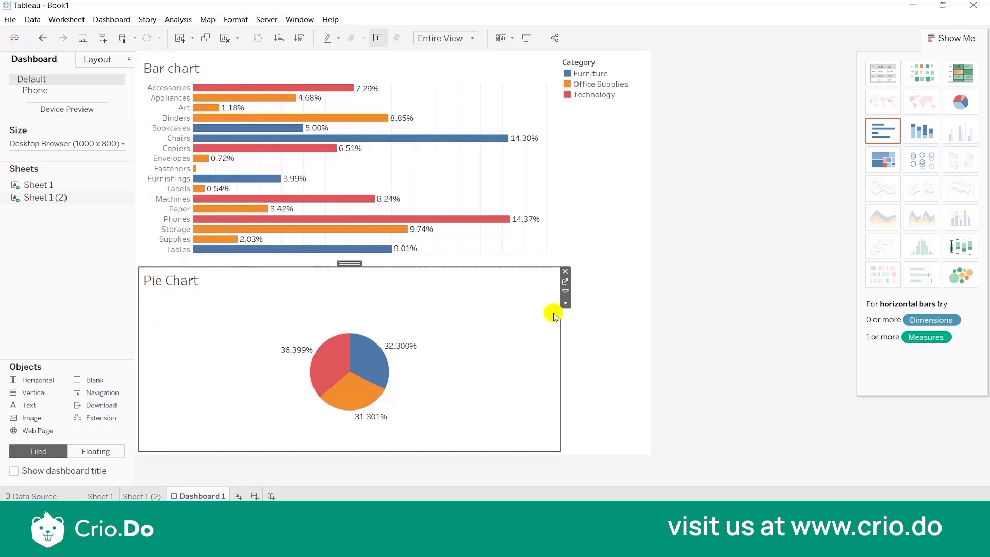
pyautogui.click(121, 19)
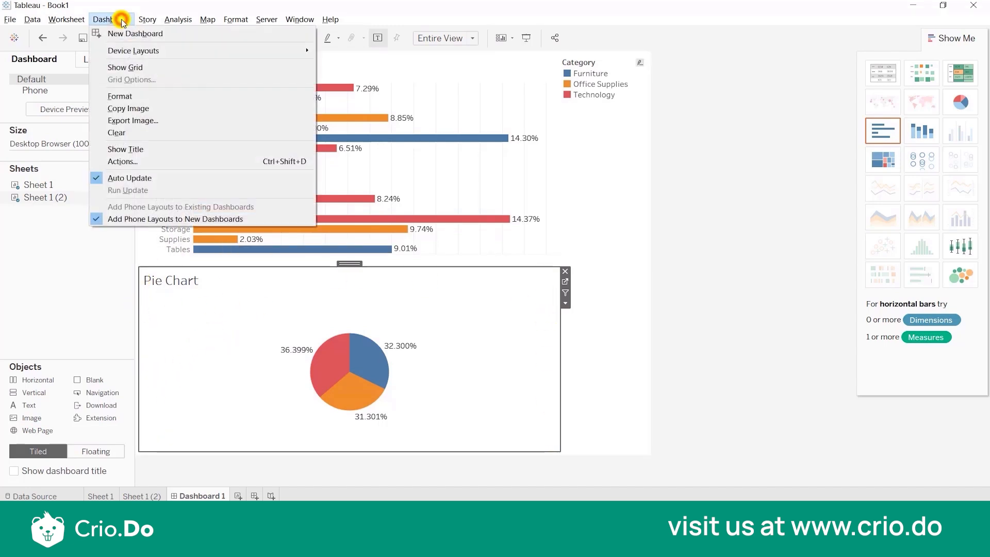
pyautogui.click(135, 107)
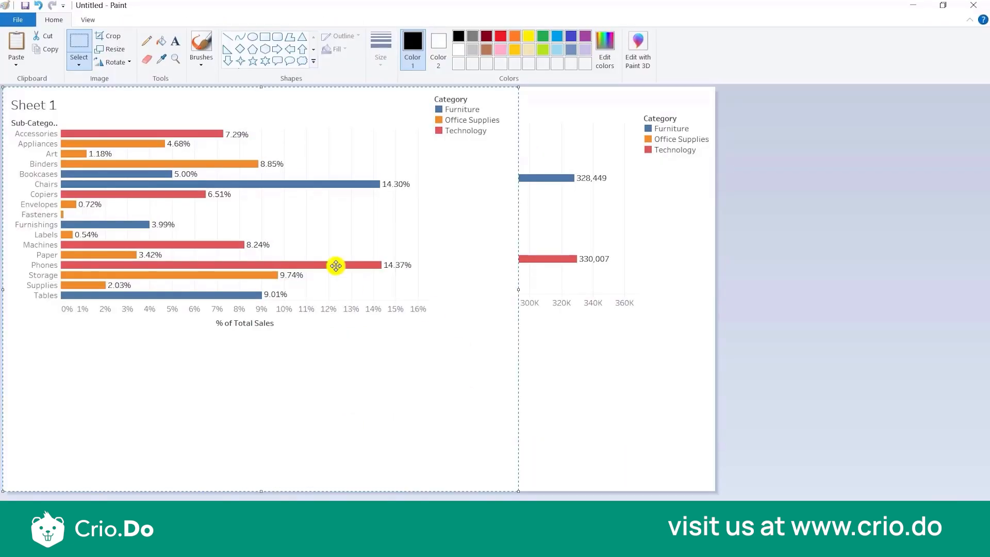
pyautogui.scroll(3, 336, 266)
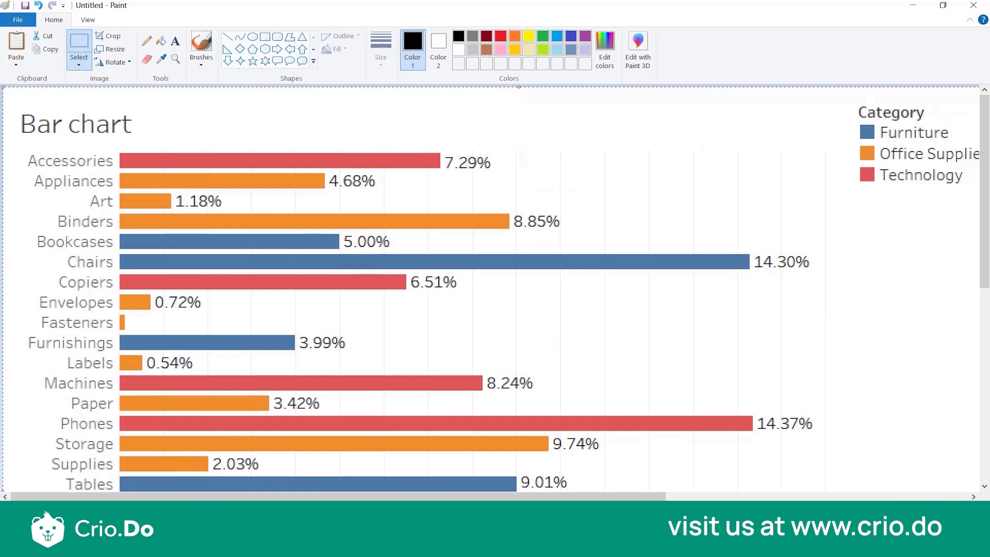
pyautogui.scroll(-2, 514, 338)
pyautogui.scroll(1, 514, 338)
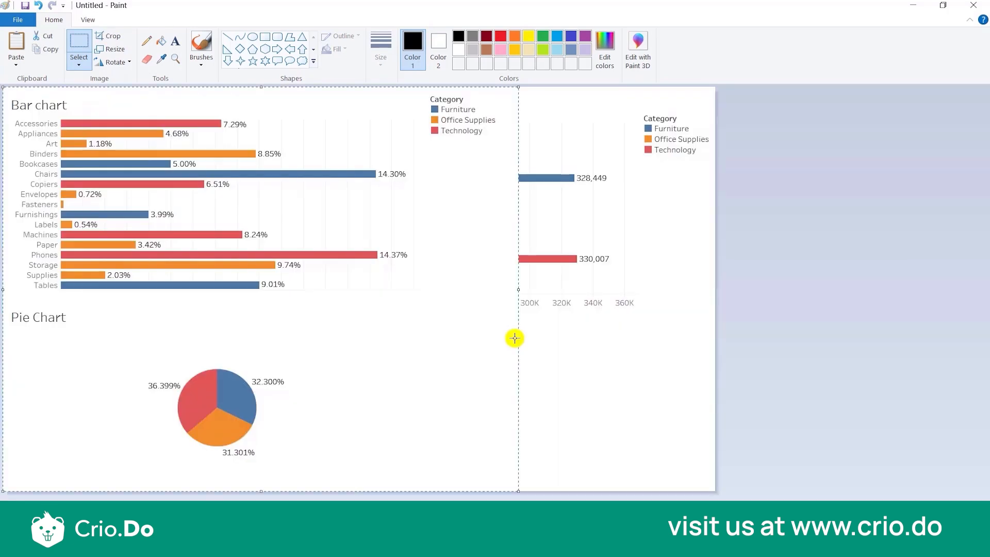
pyautogui.click(118, 378)
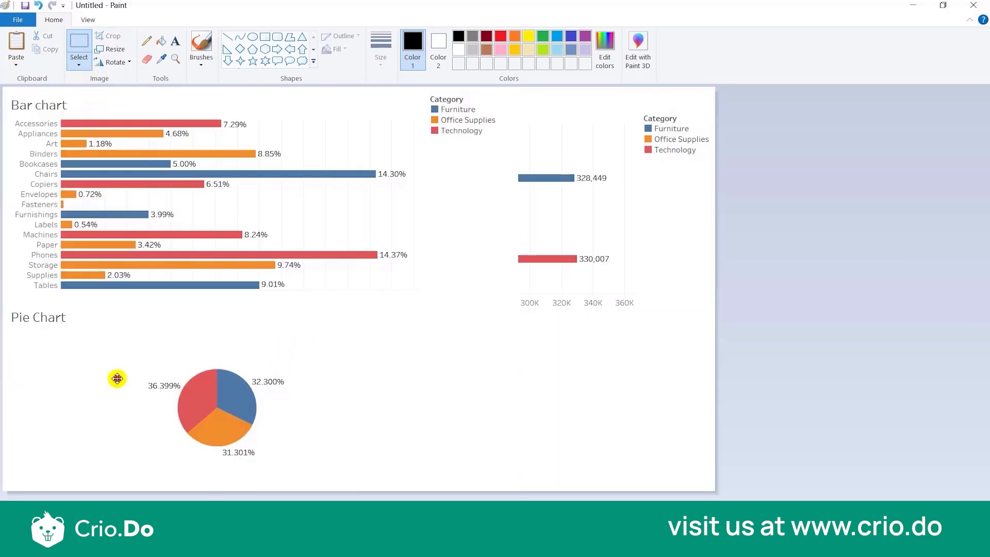
pyautogui.hotkey('ctrl', 'z')
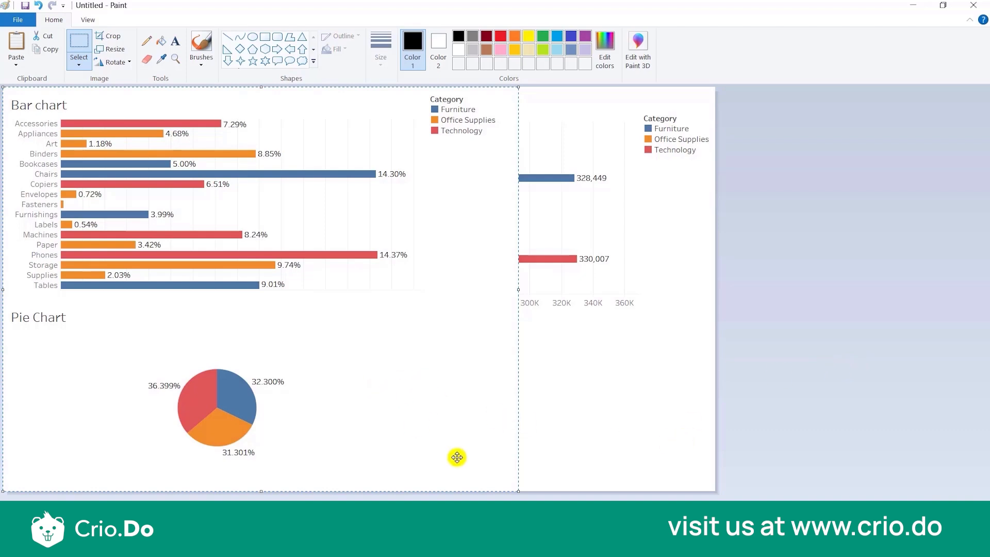
# Step: Switch back to Tableau and deselect the pie chart on the dashboard
pyautogui.hotkey('alt', 'Tab')
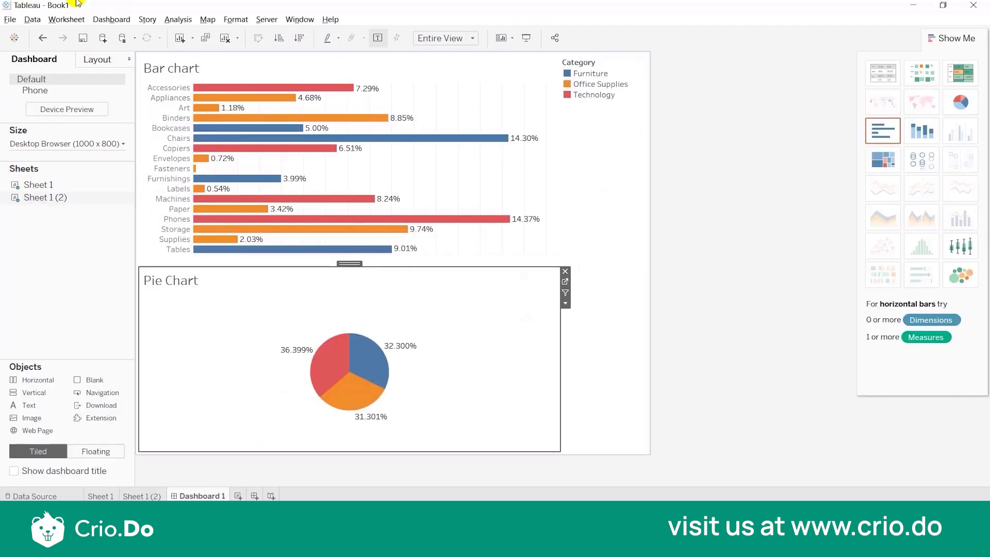
pyautogui.click(681, 332)
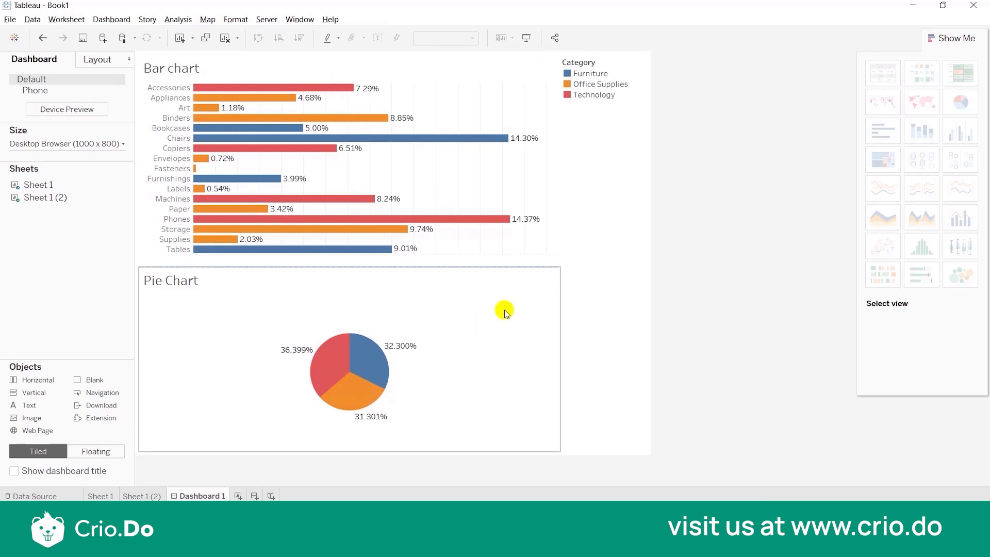
pyautogui.click(504, 311)
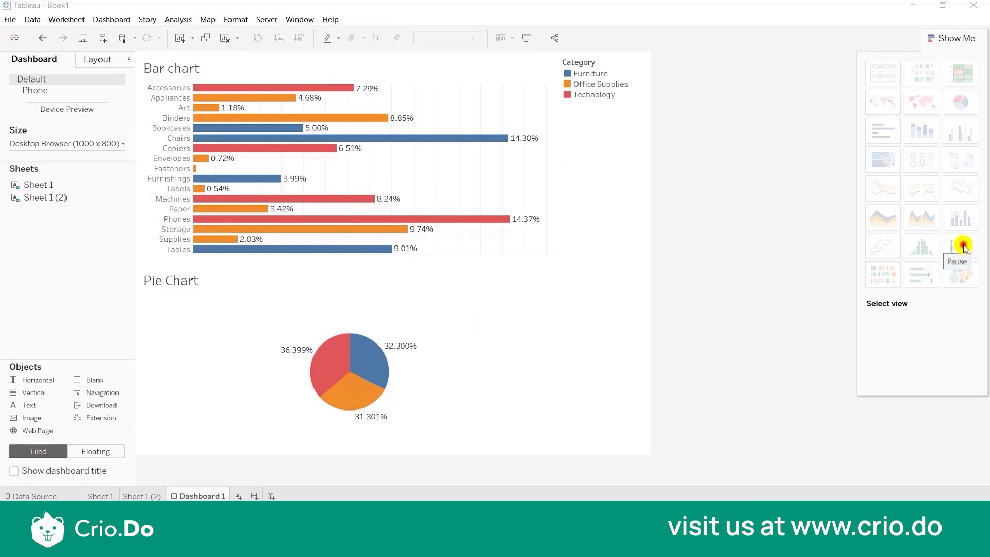